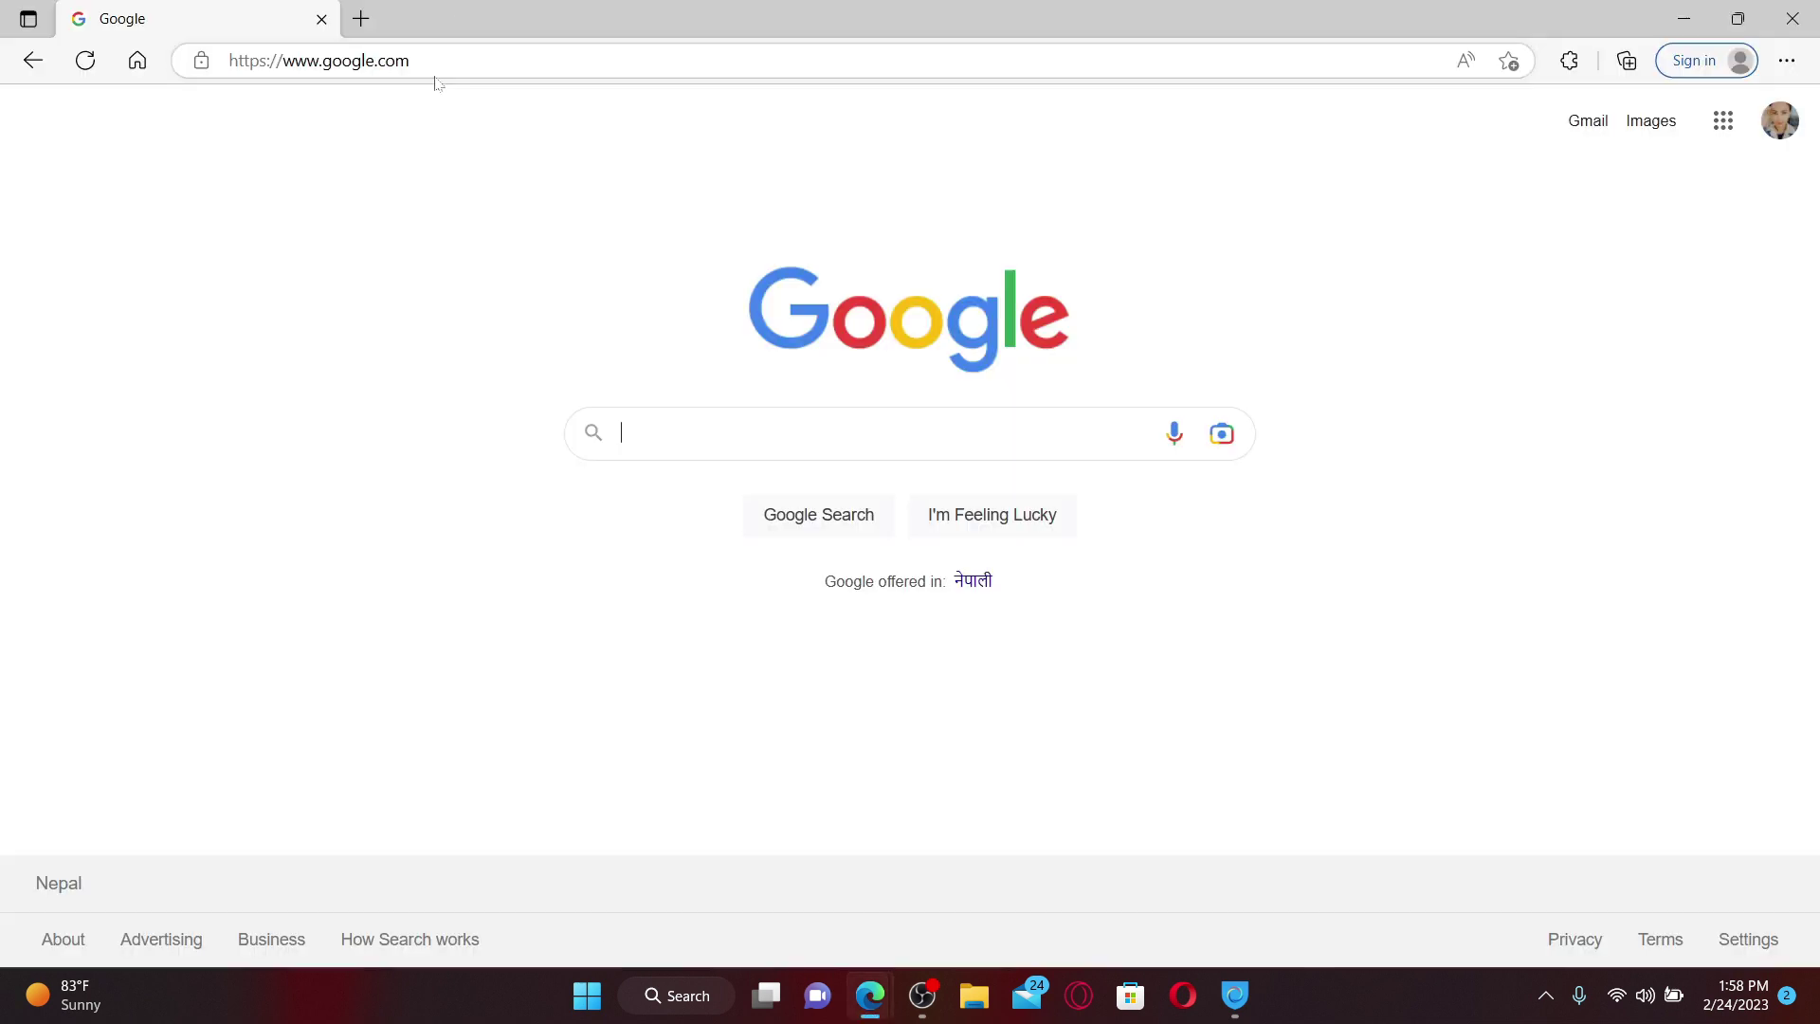
- Replace the Google page by loading chat.openai.com in the Edge address bar
click(436, 60)
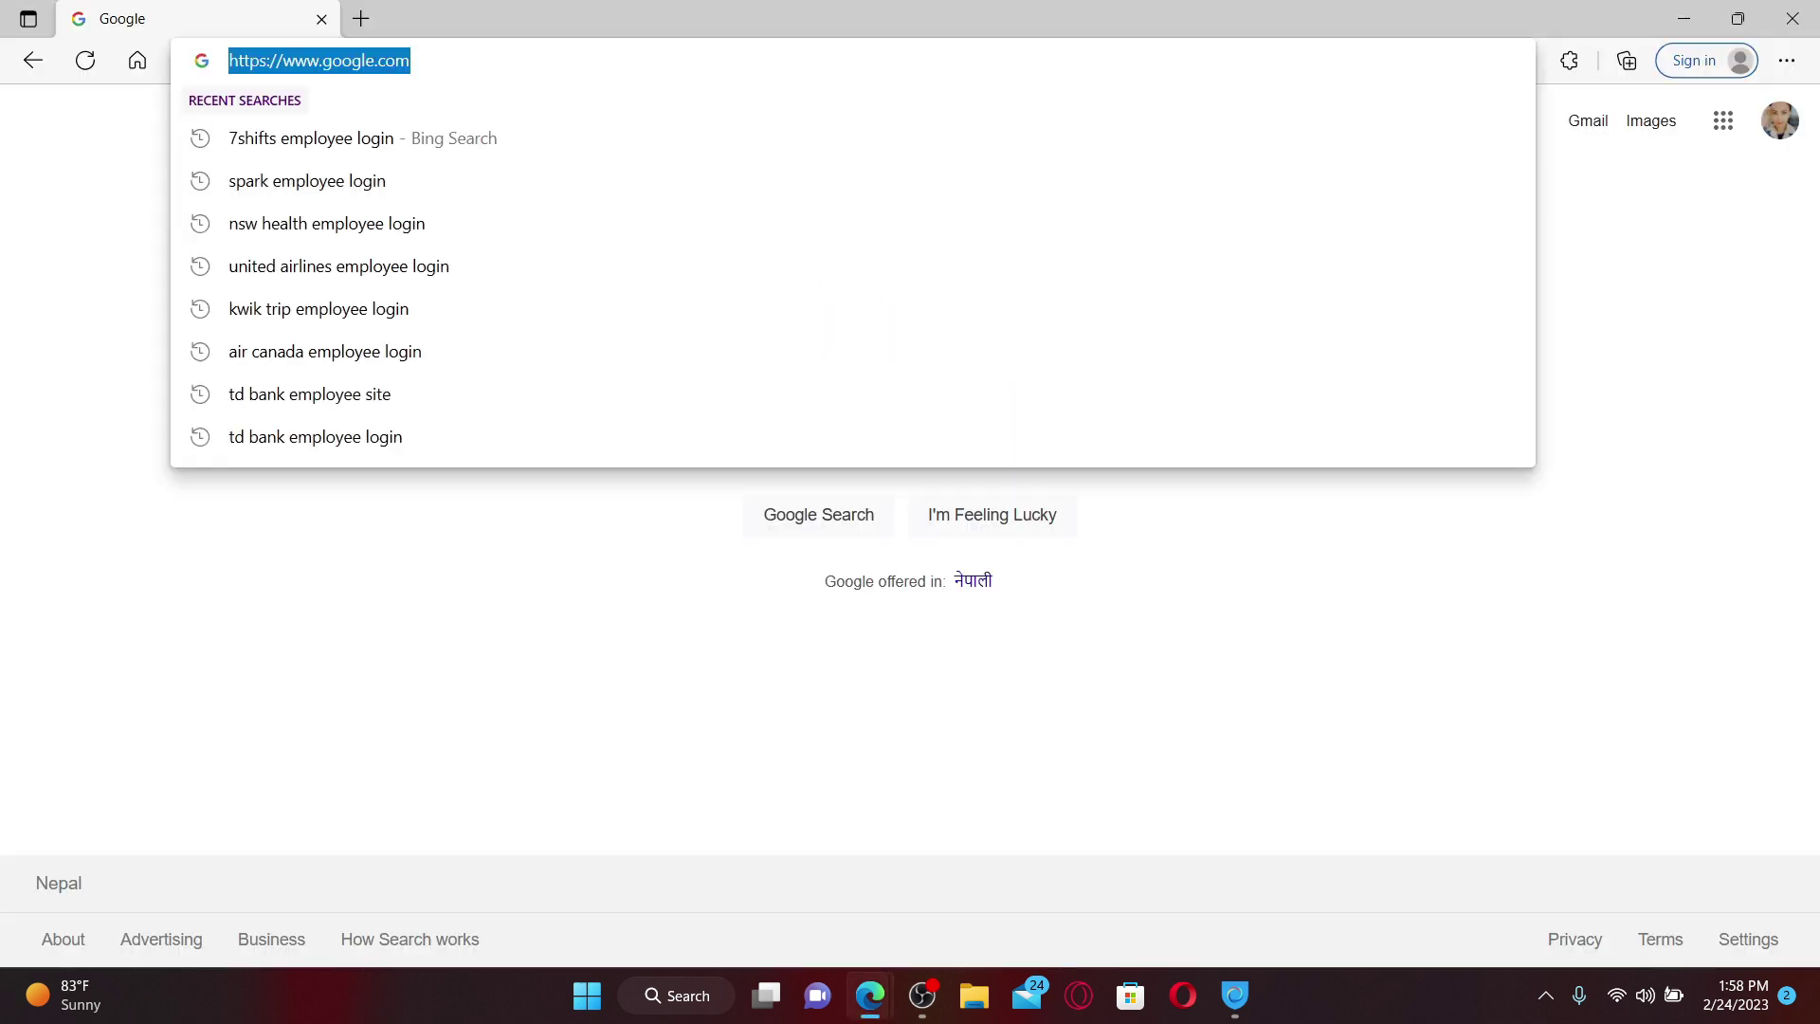
text(chat.openai.com)
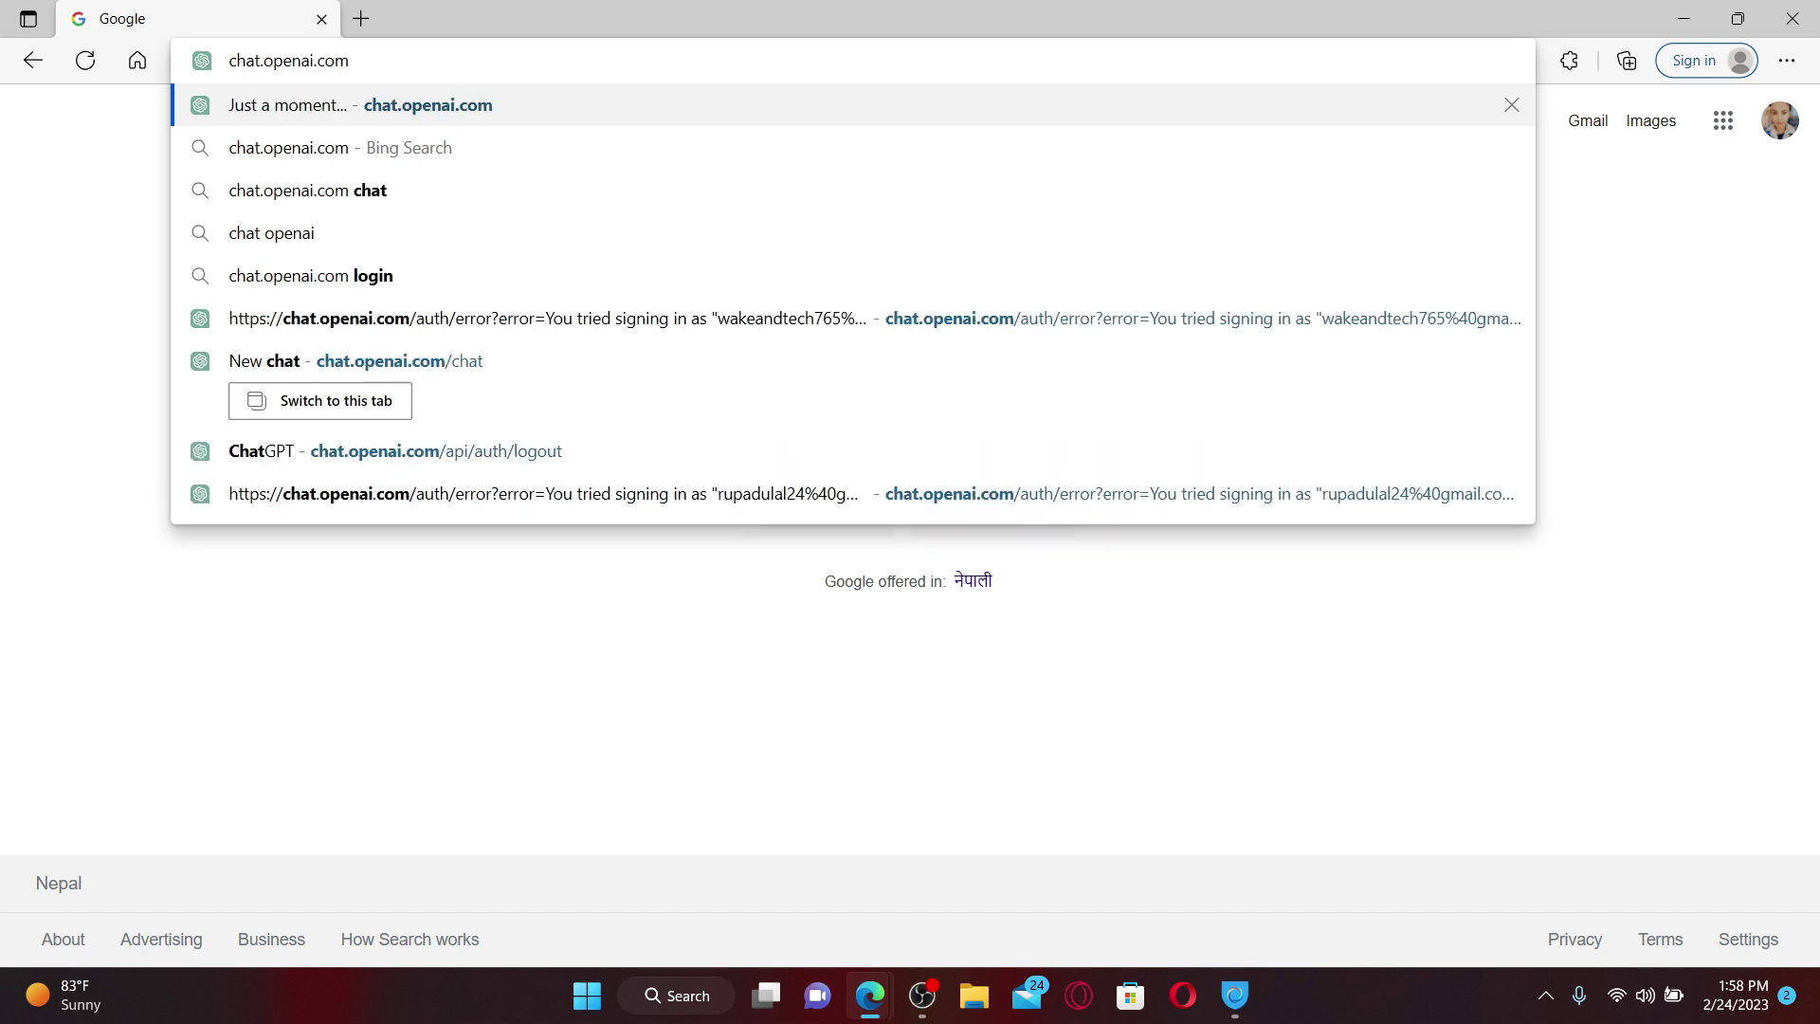
key(Return)
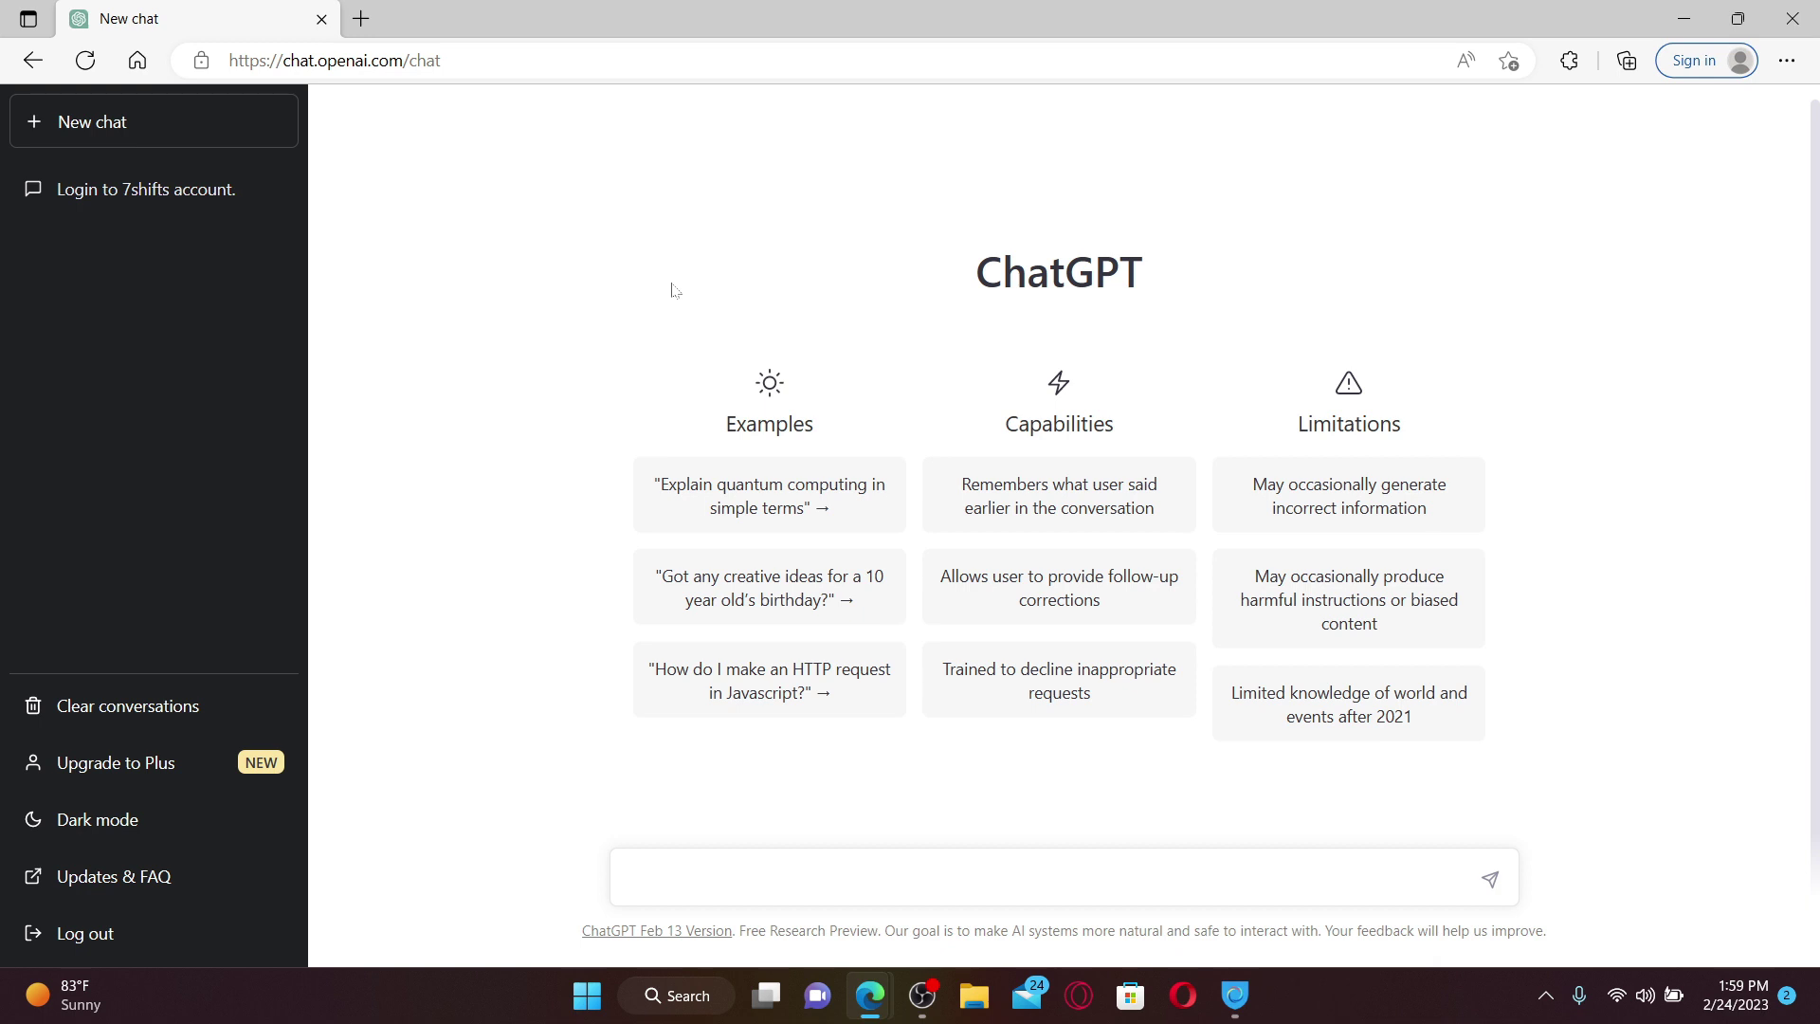
- Check the Wi-Fi network list from the taskbar, then reload chat.openai.com/chat
click(1616, 998)
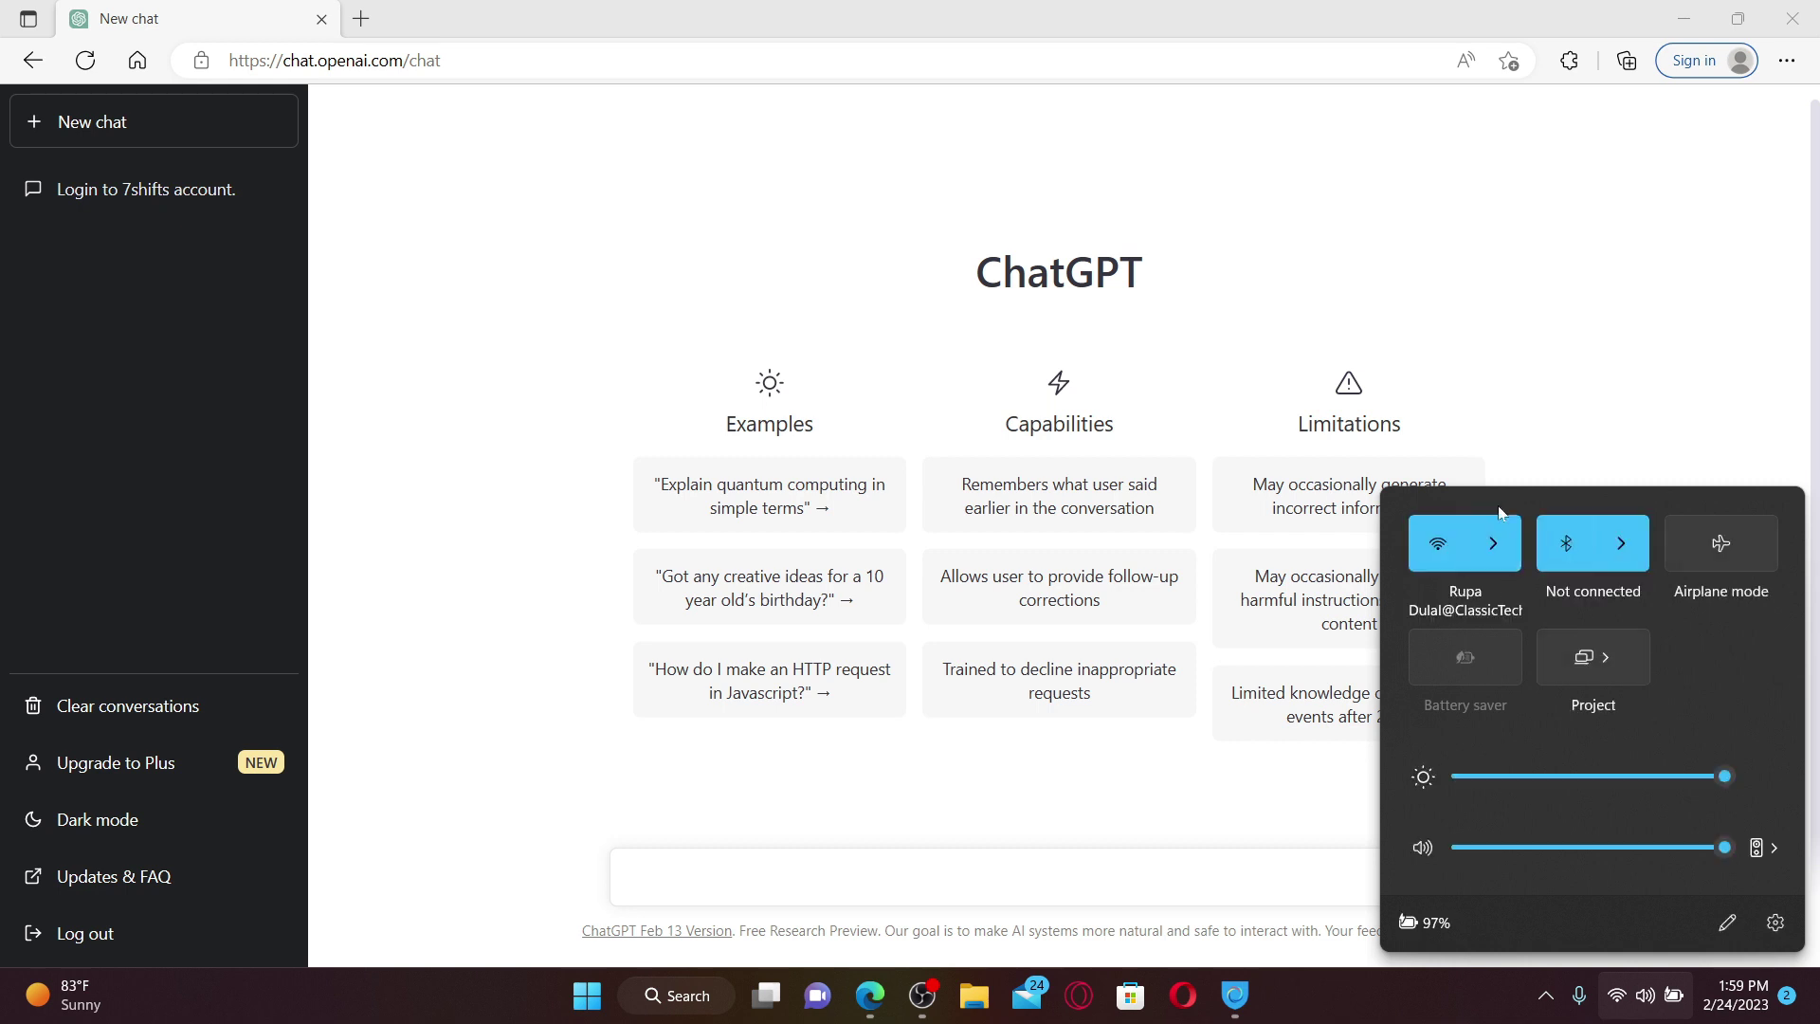
click(1499, 552)
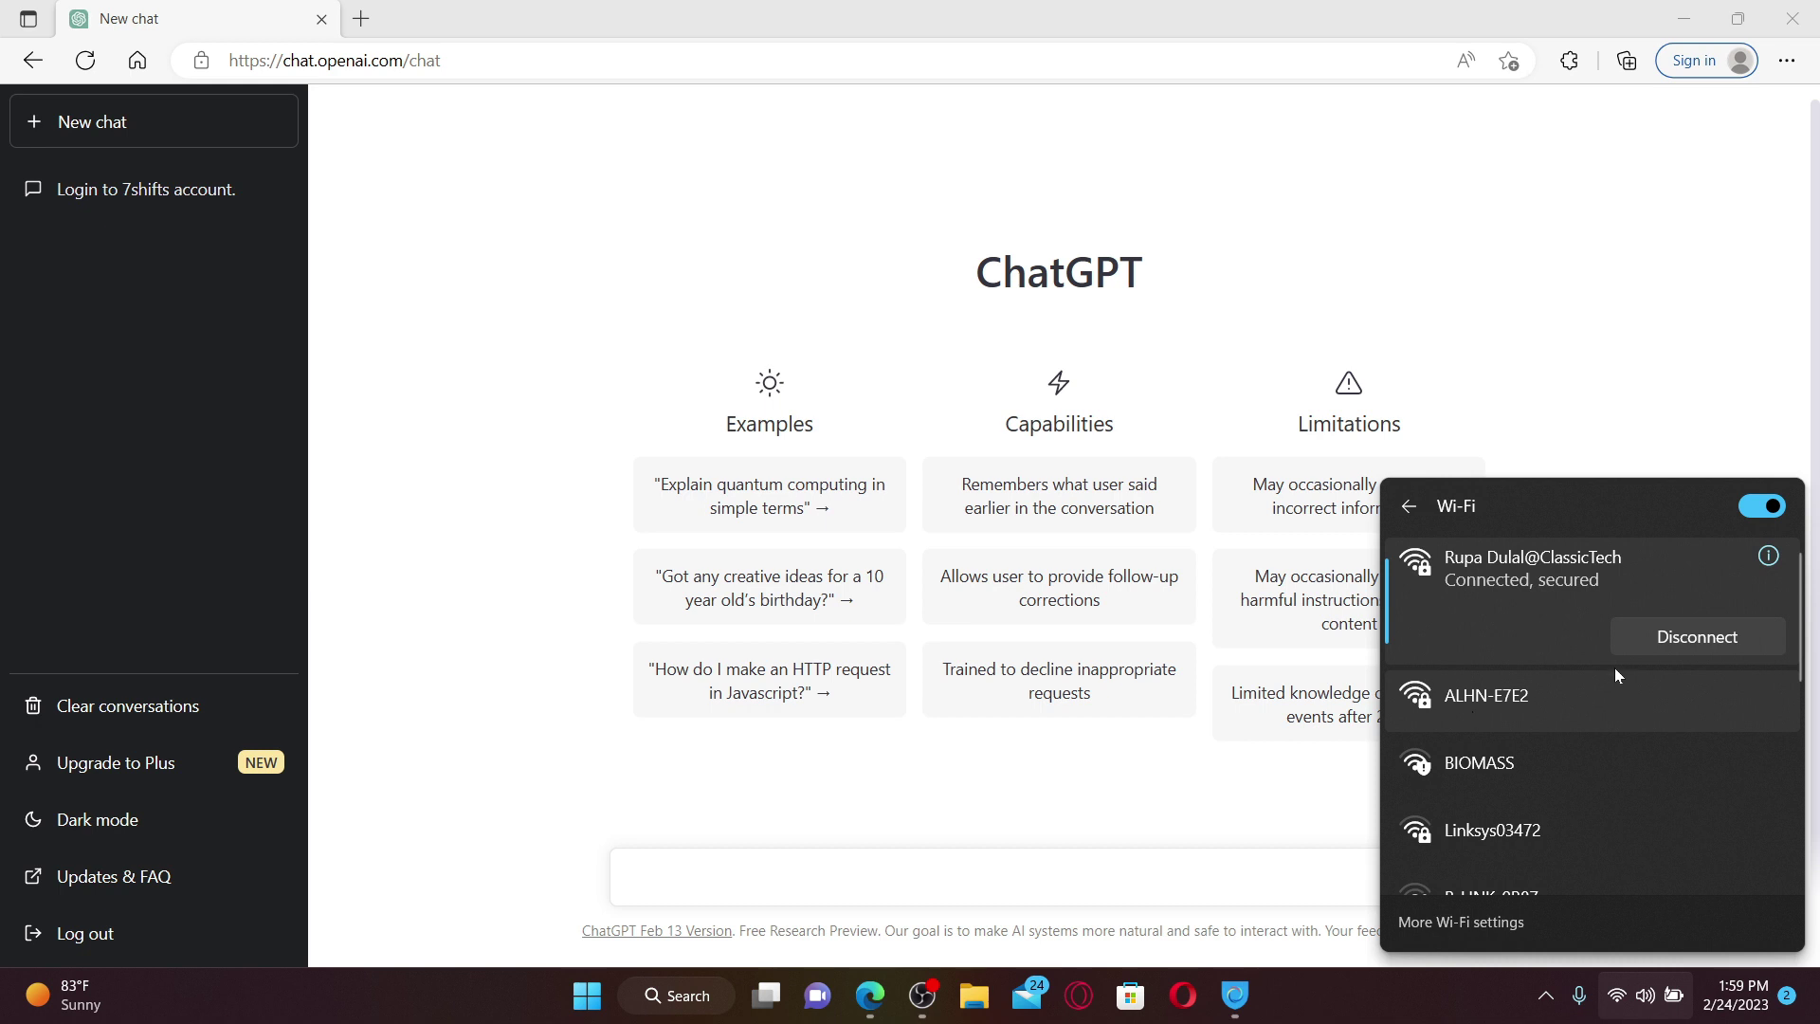
click(1683, 394)
click(573, 55)
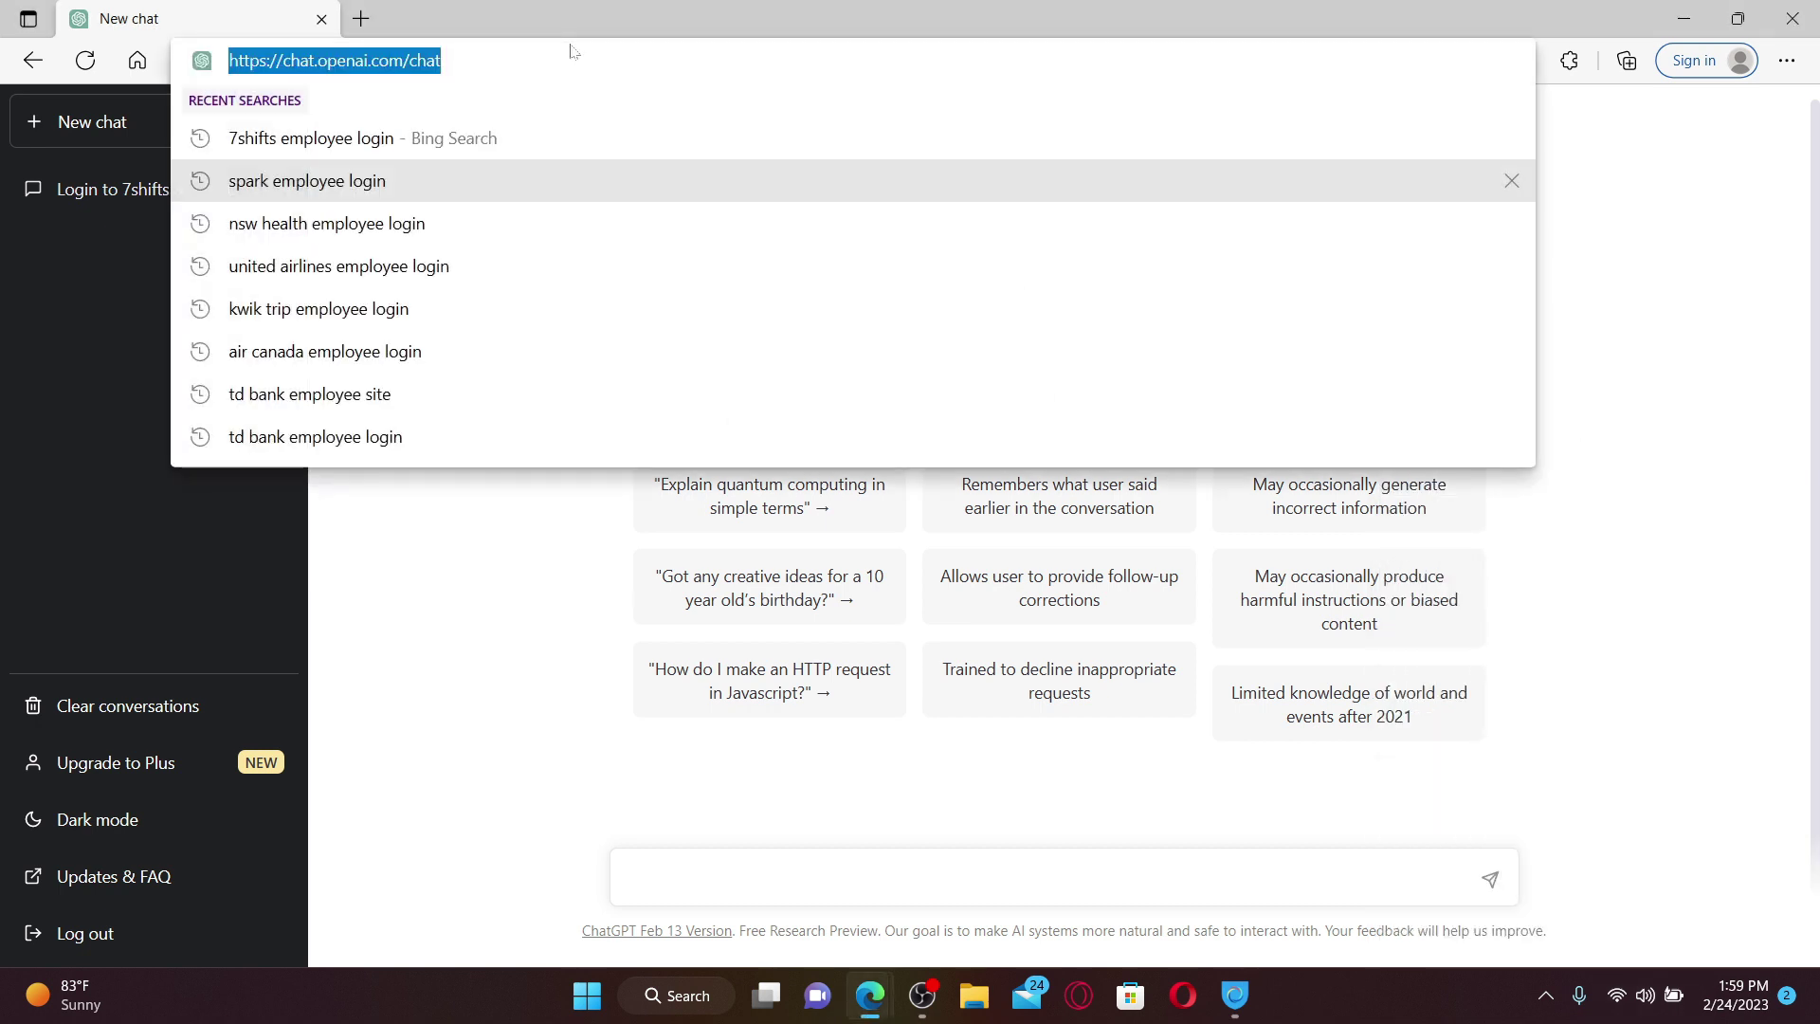
key(Return)
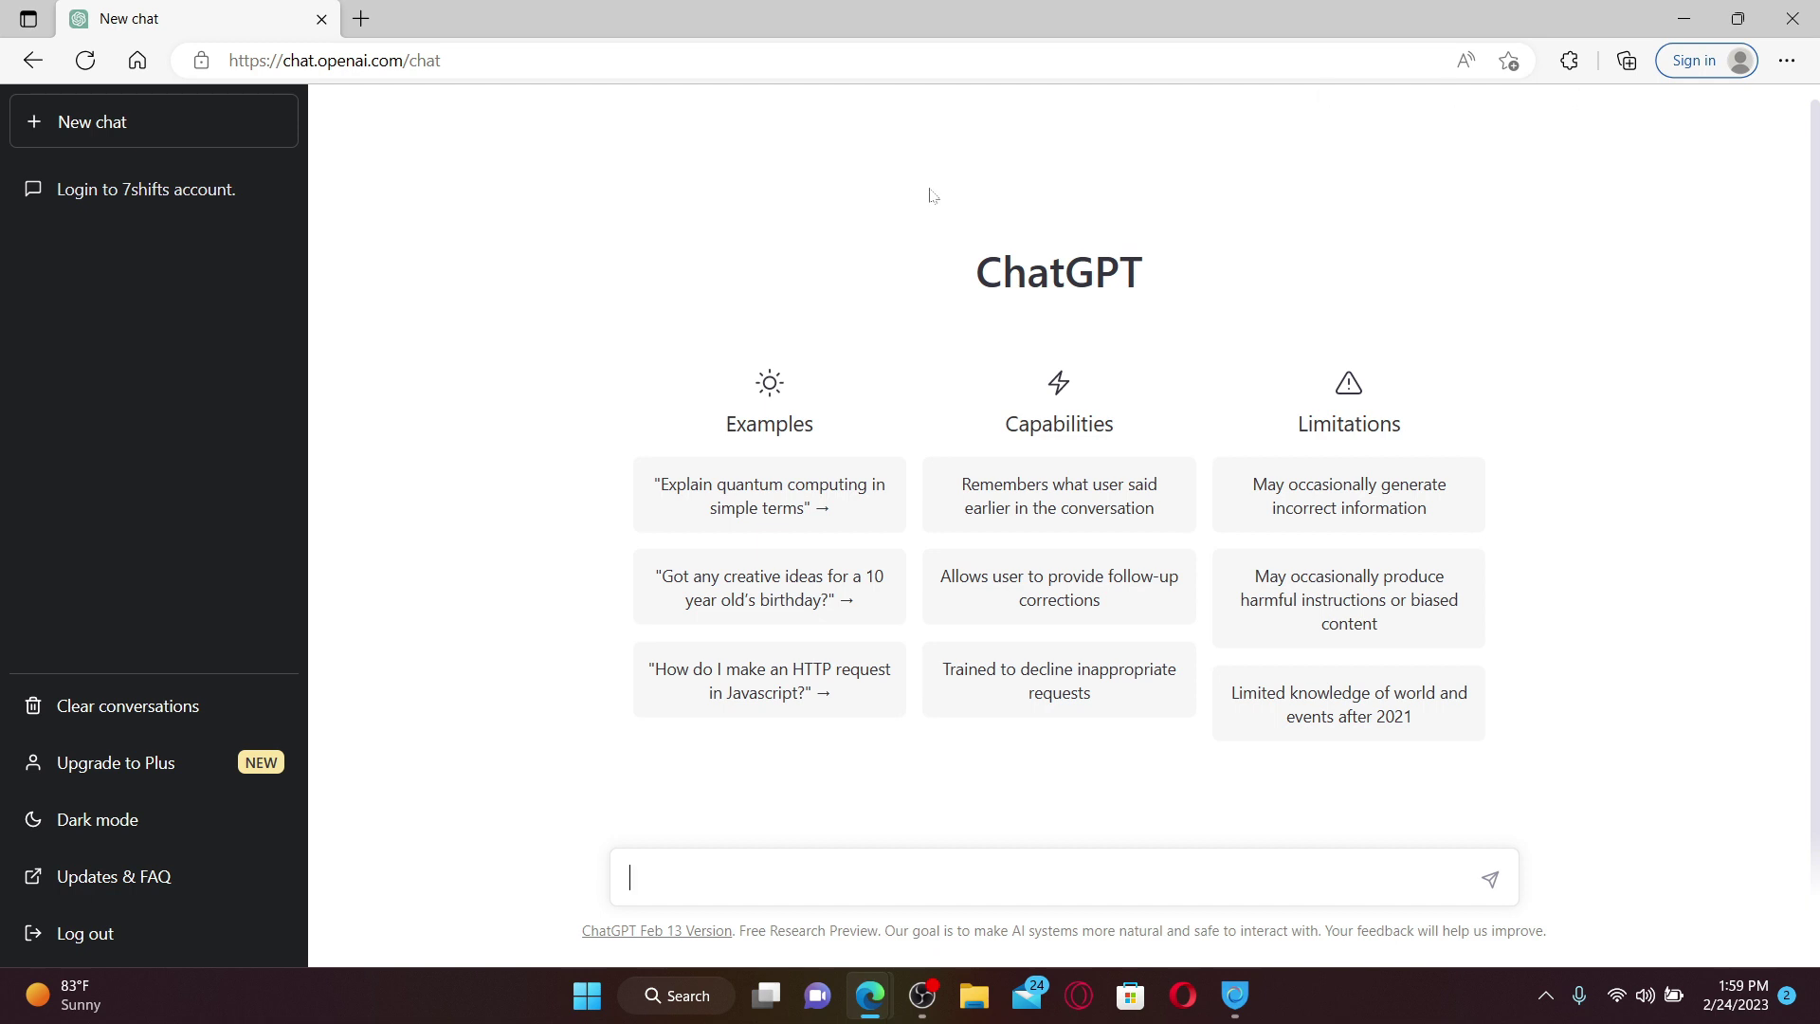
- In Privacy, search, and services, choose what to clear with the time range set to All time
click(1789, 61)
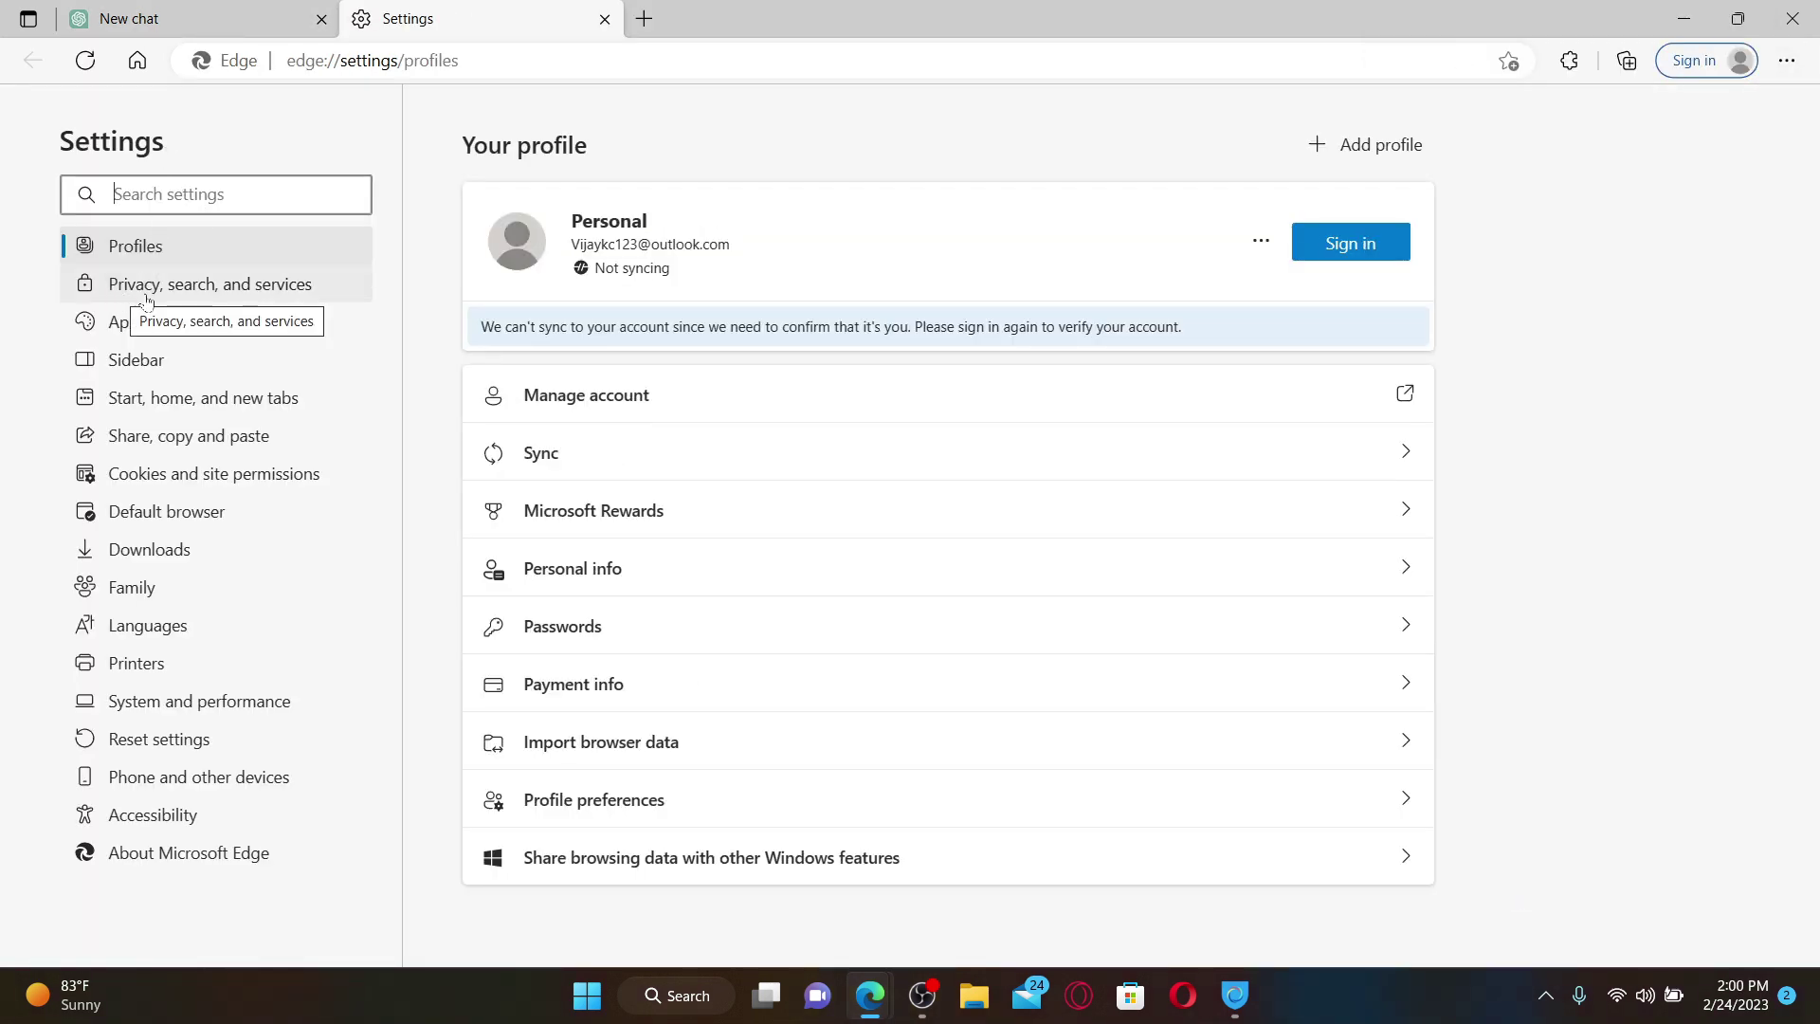
click(226, 295)
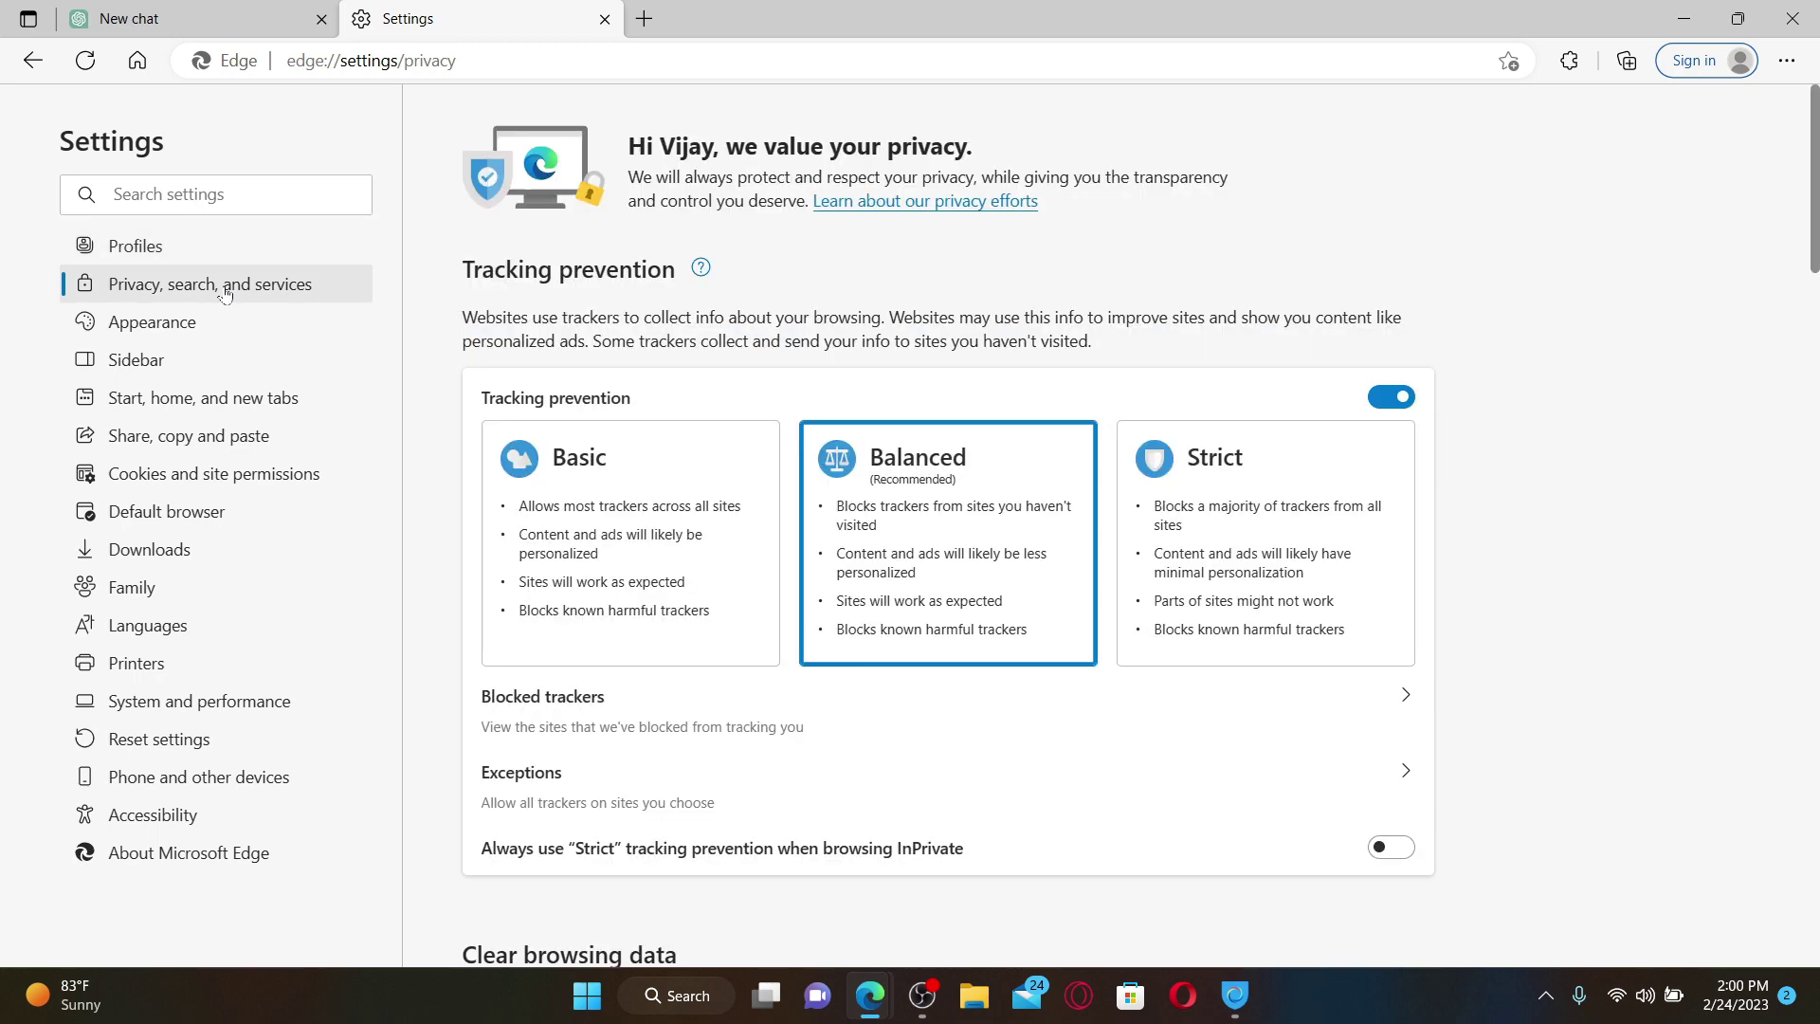
scroll(927, 670, down, 6)
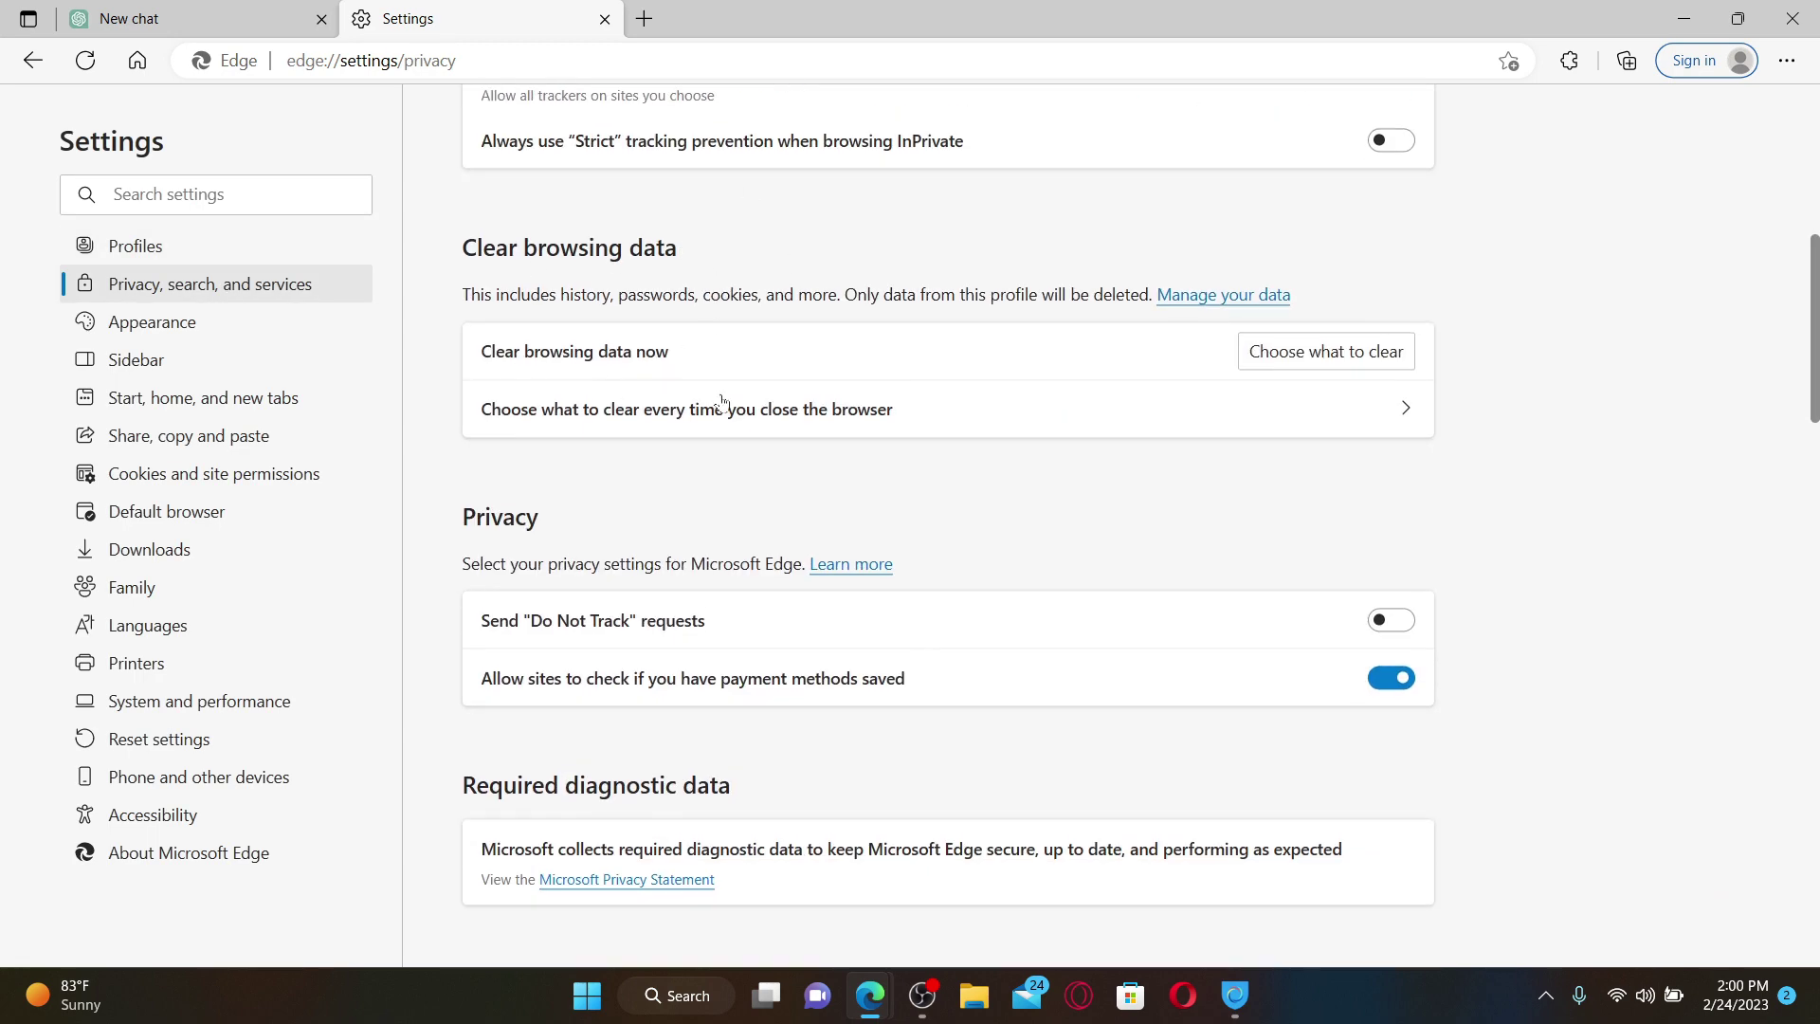
click(1334, 353)
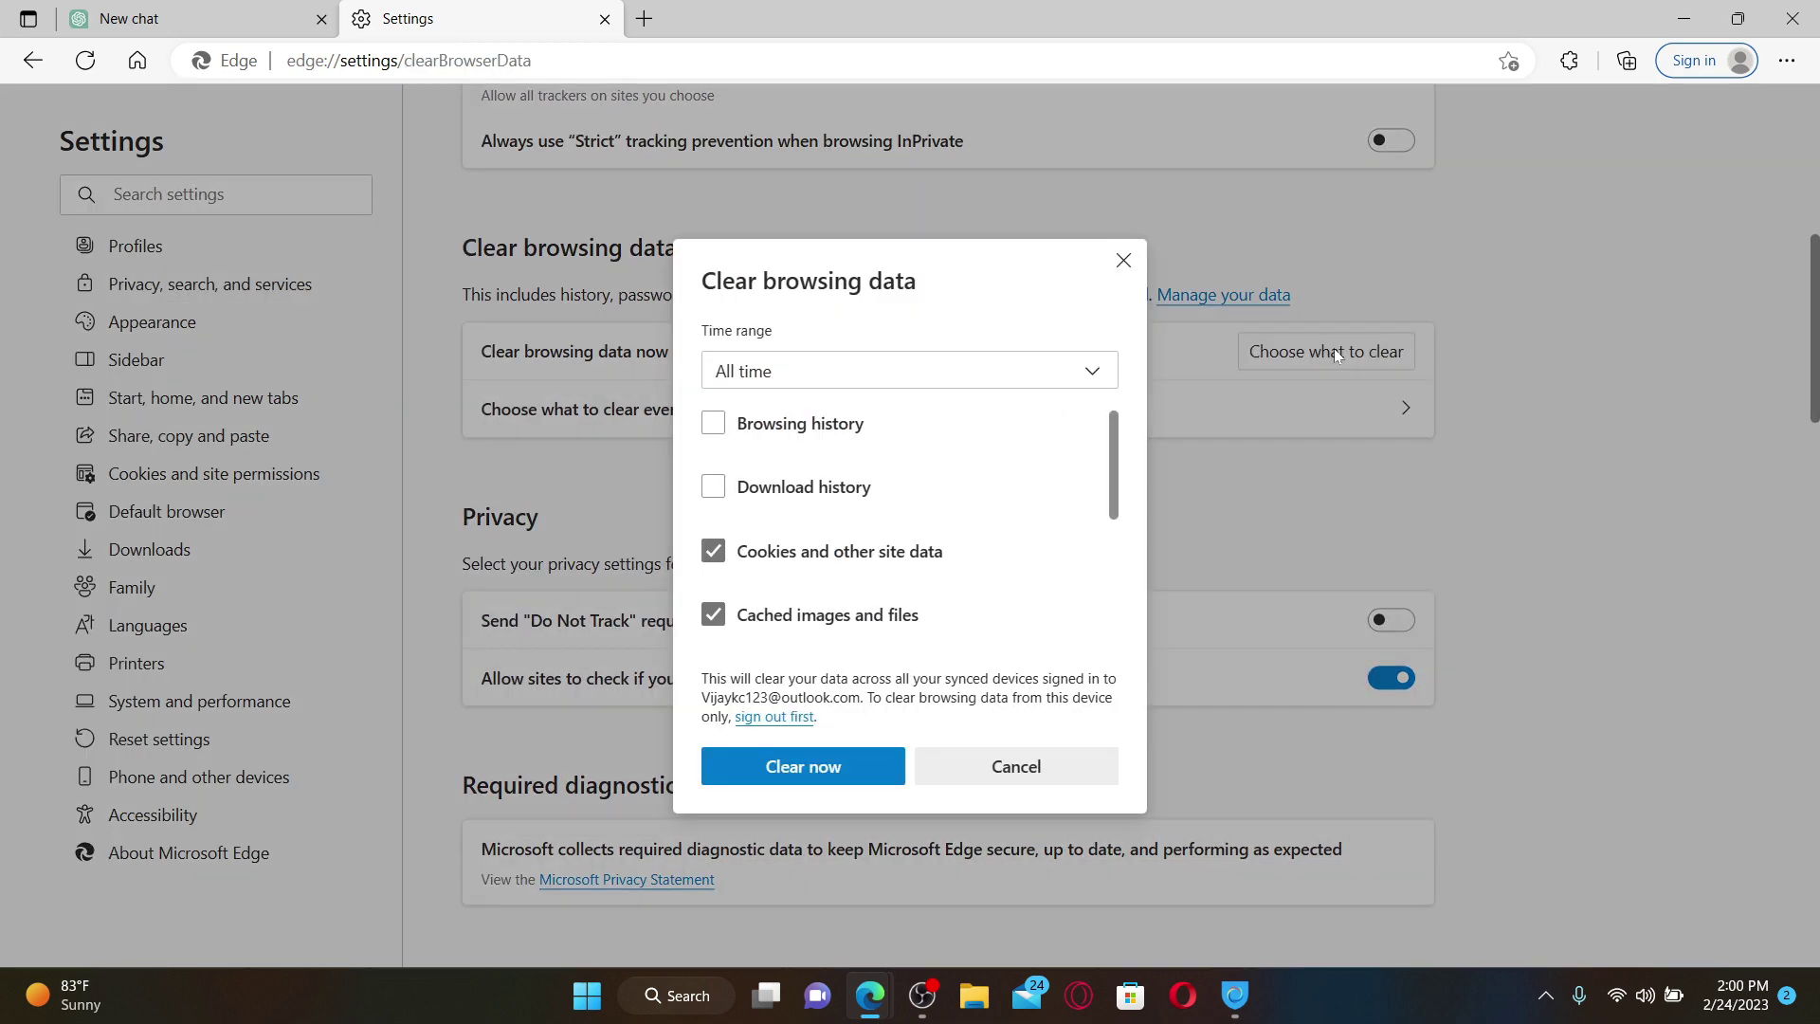
click(1093, 371)
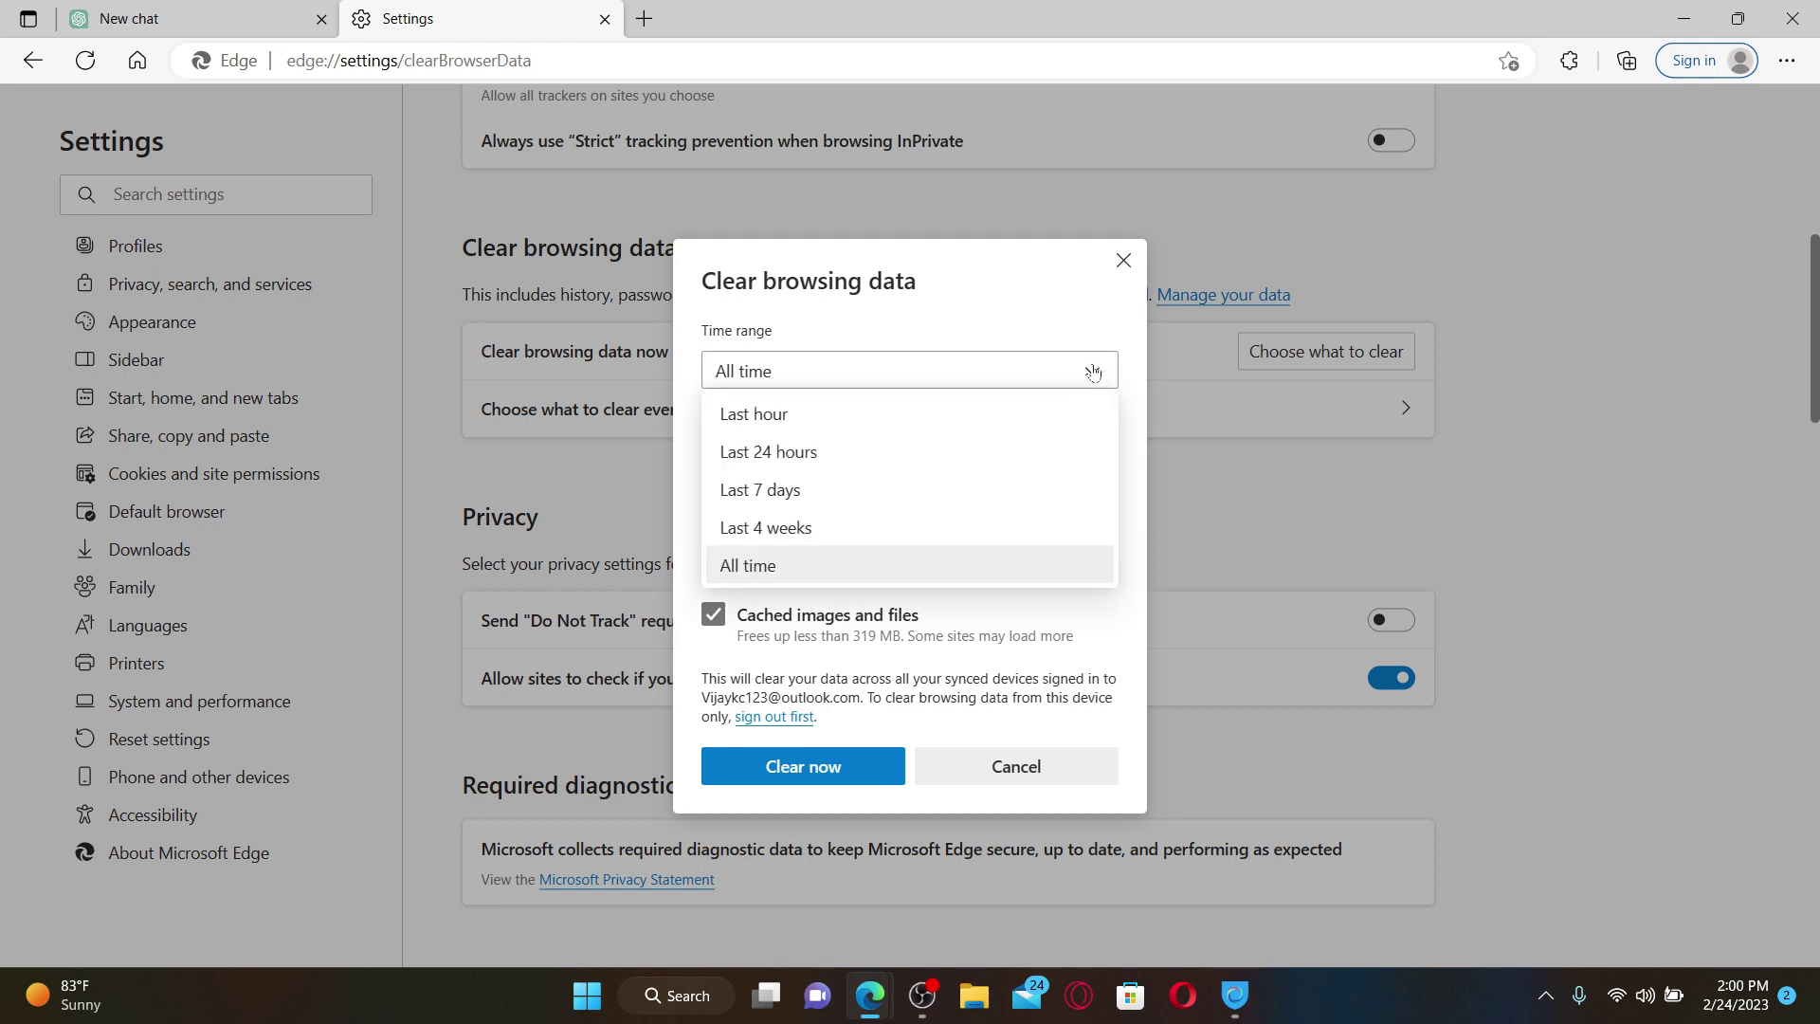
click(1093, 372)
click(1093, 372)
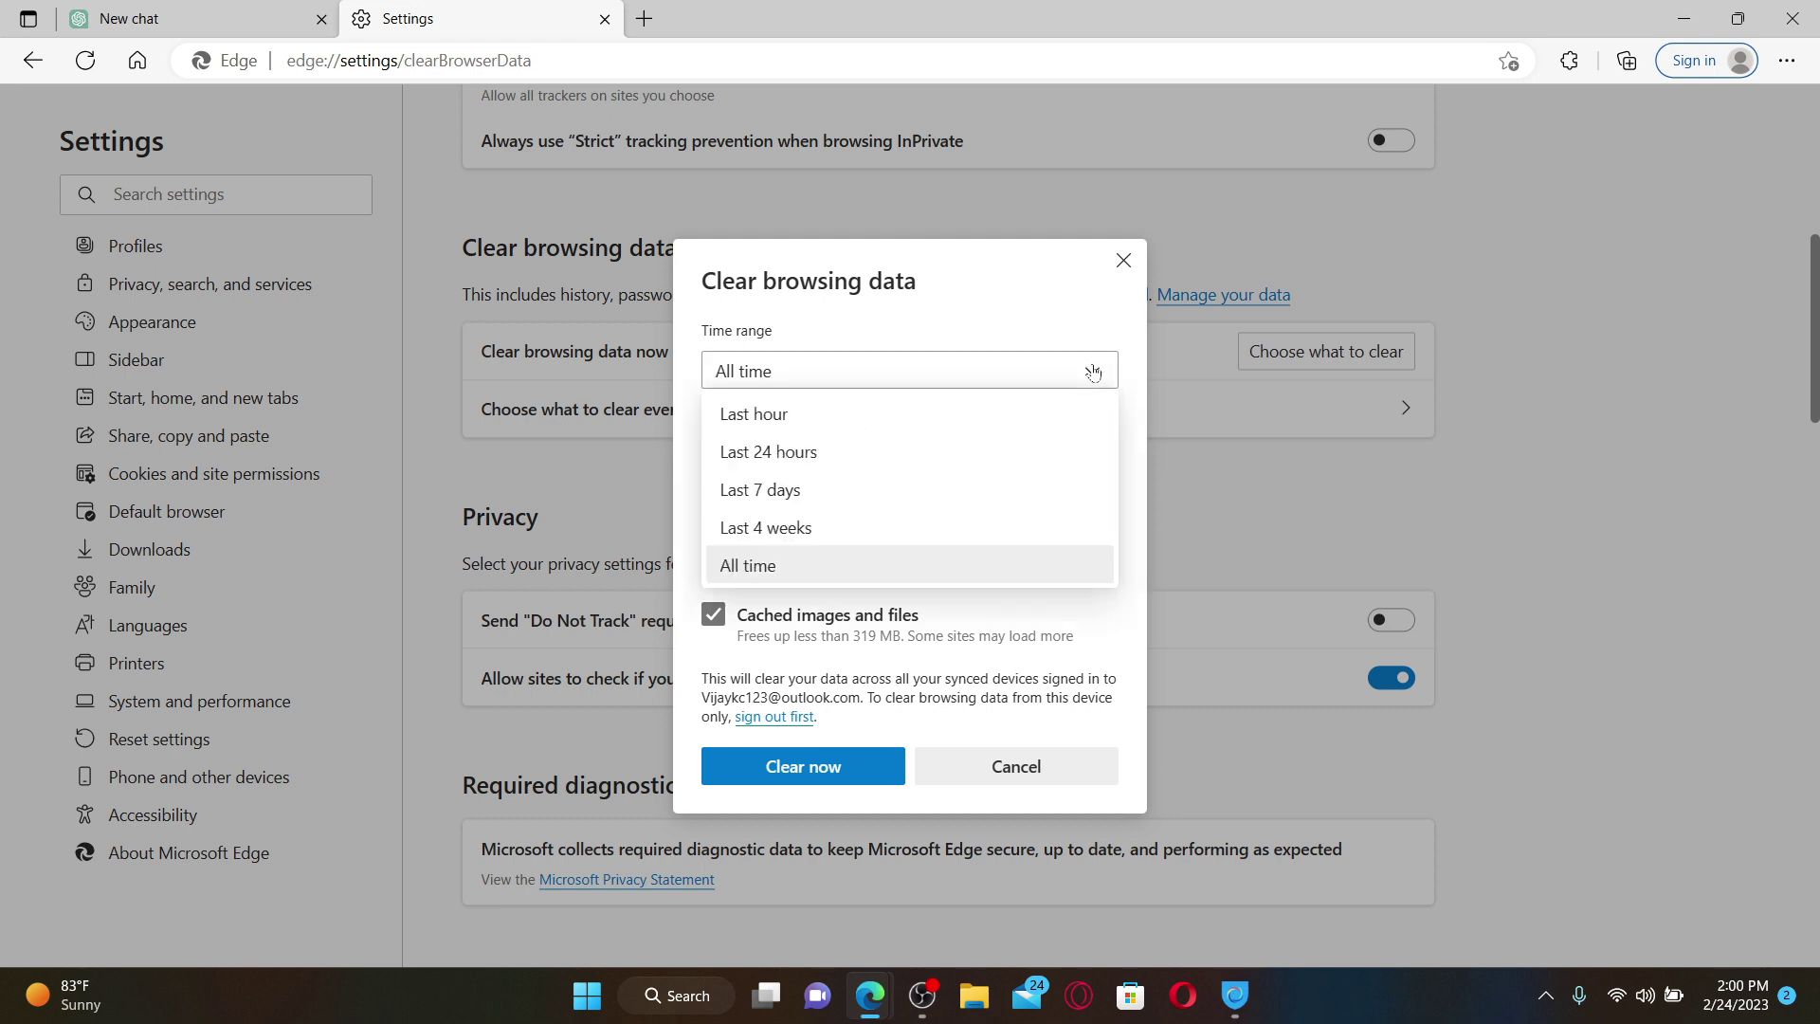
click(1070, 308)
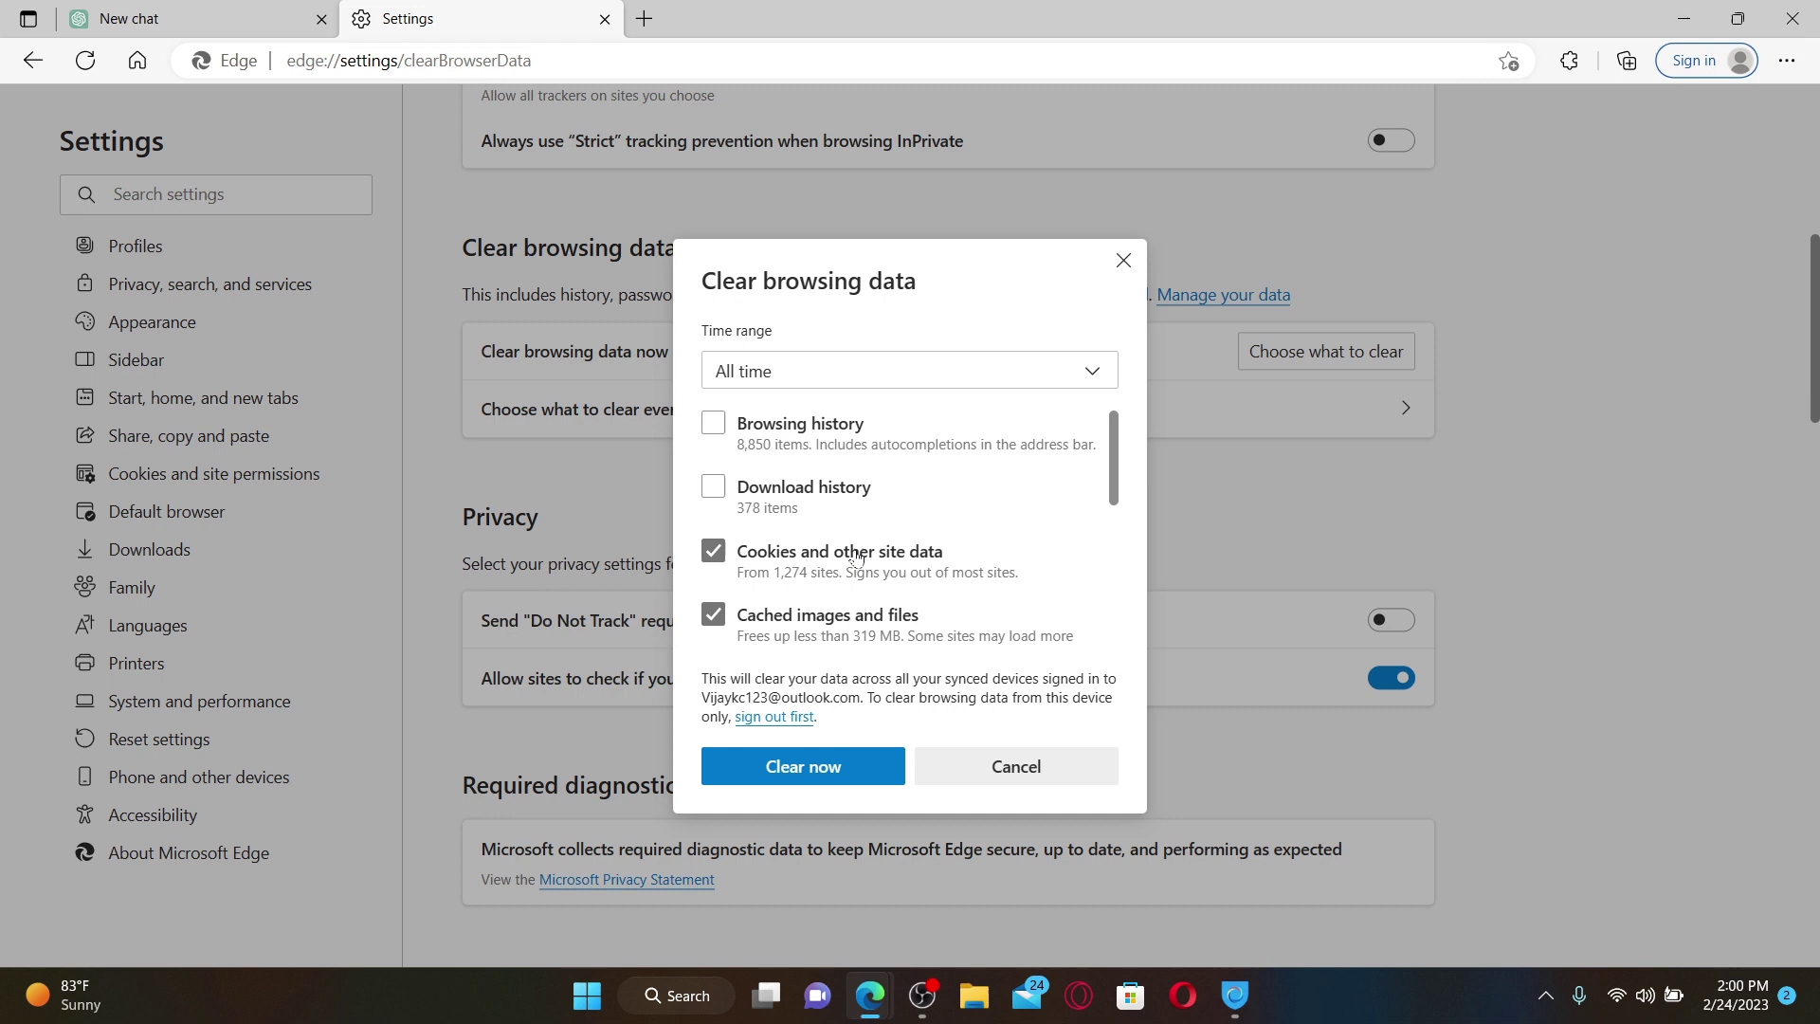
- Tick Cookies and other site data plus Cached images and files, then clear them
scroll(815, 556, down, 2)
click(722, 461)
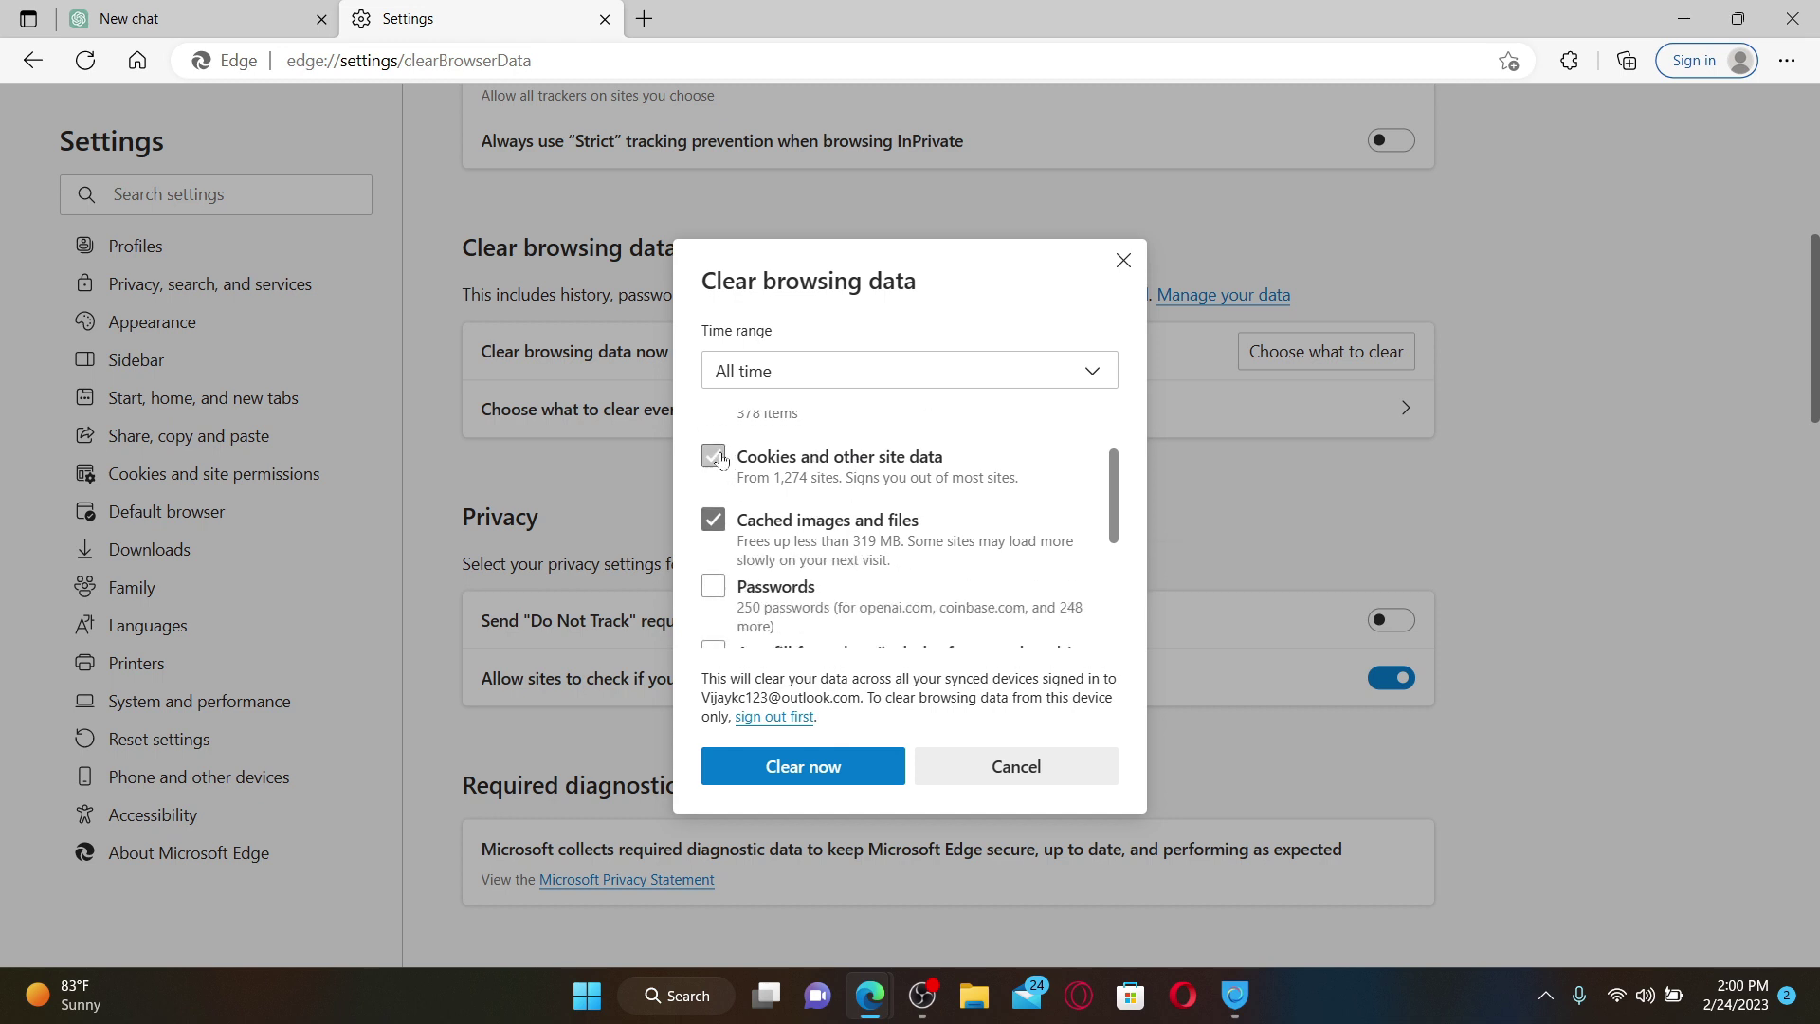
click(723, 461)
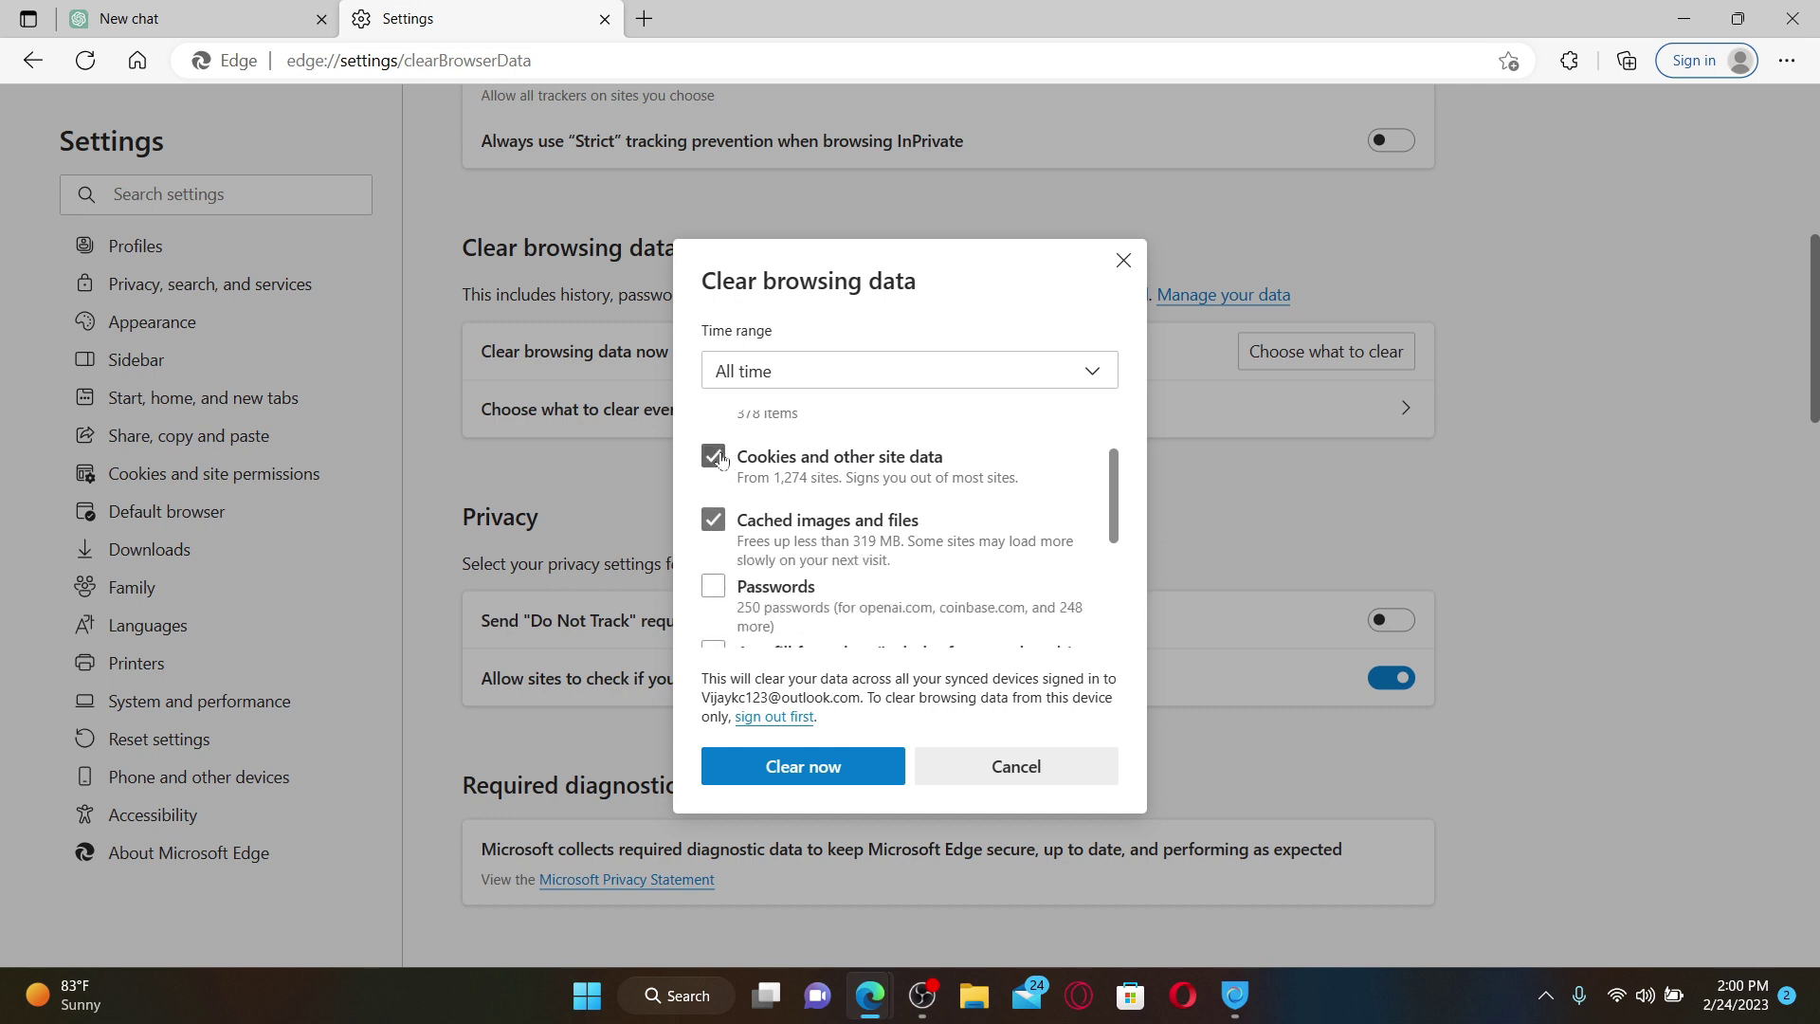
click(713, 520)
click(713, 520)
click(823, 768)
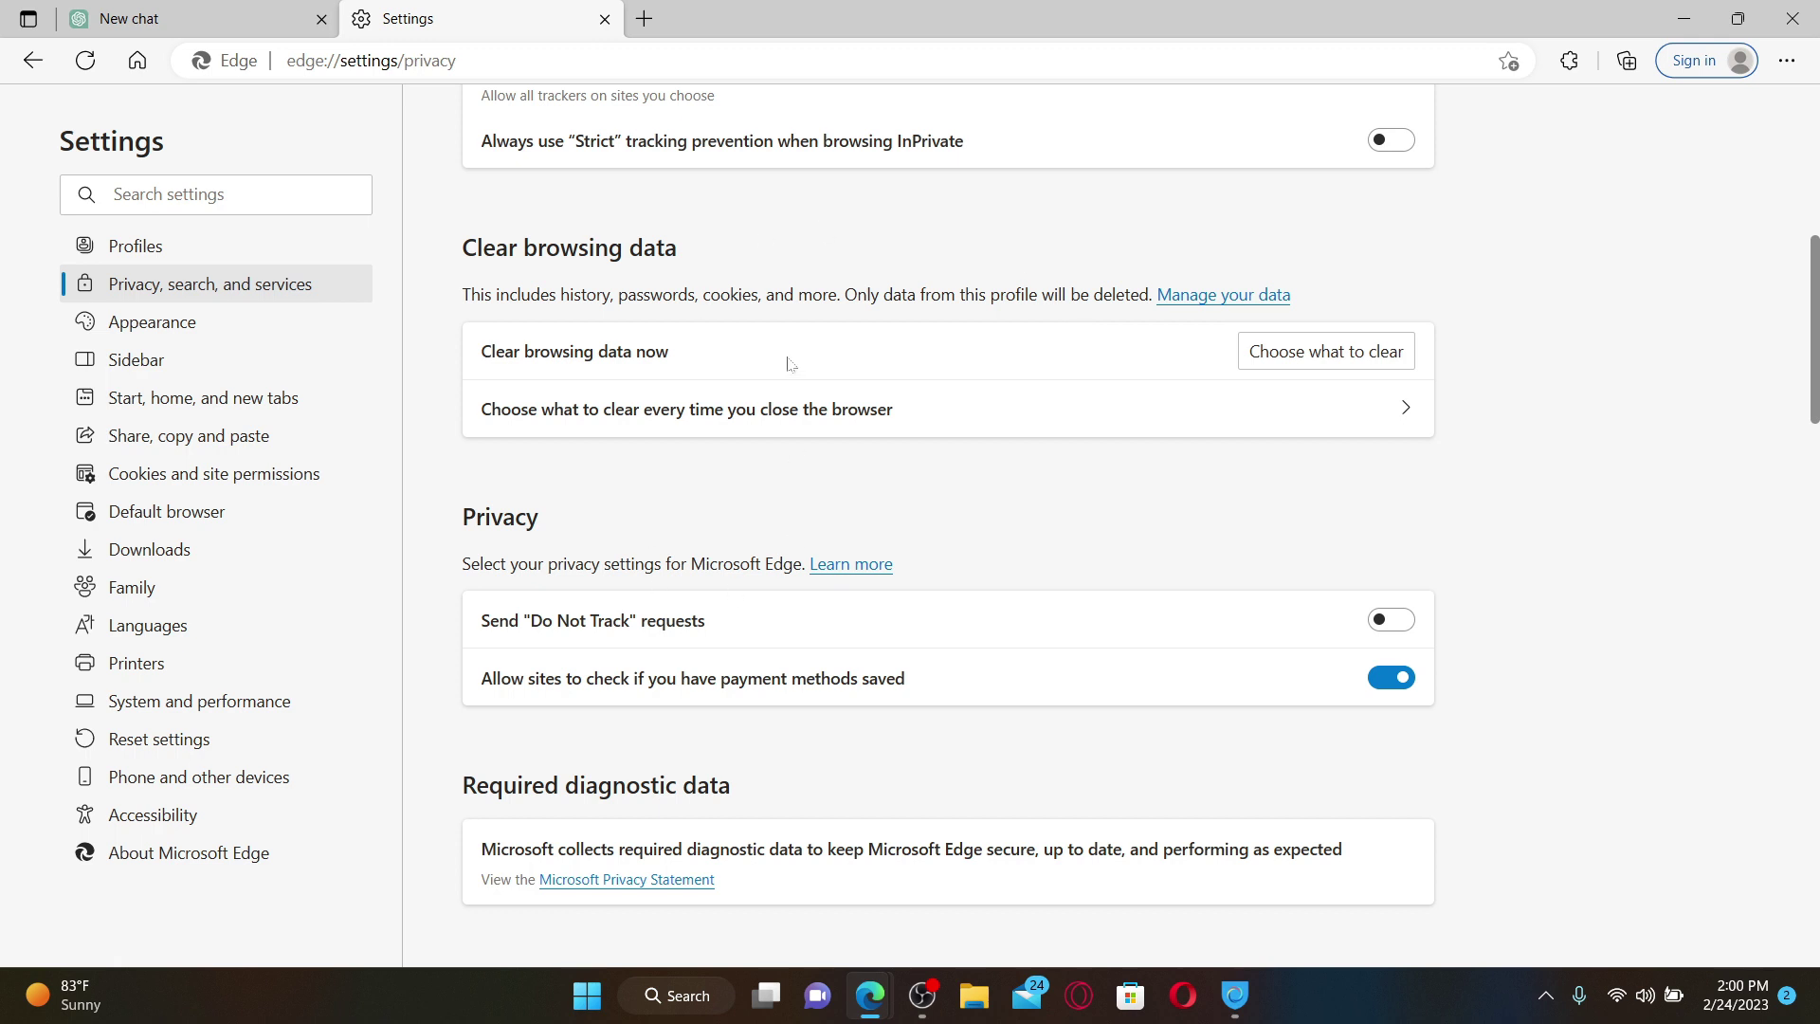
- Reload the ChatGPT New chat tab, then go back to the Settings tab
click(171, 34)
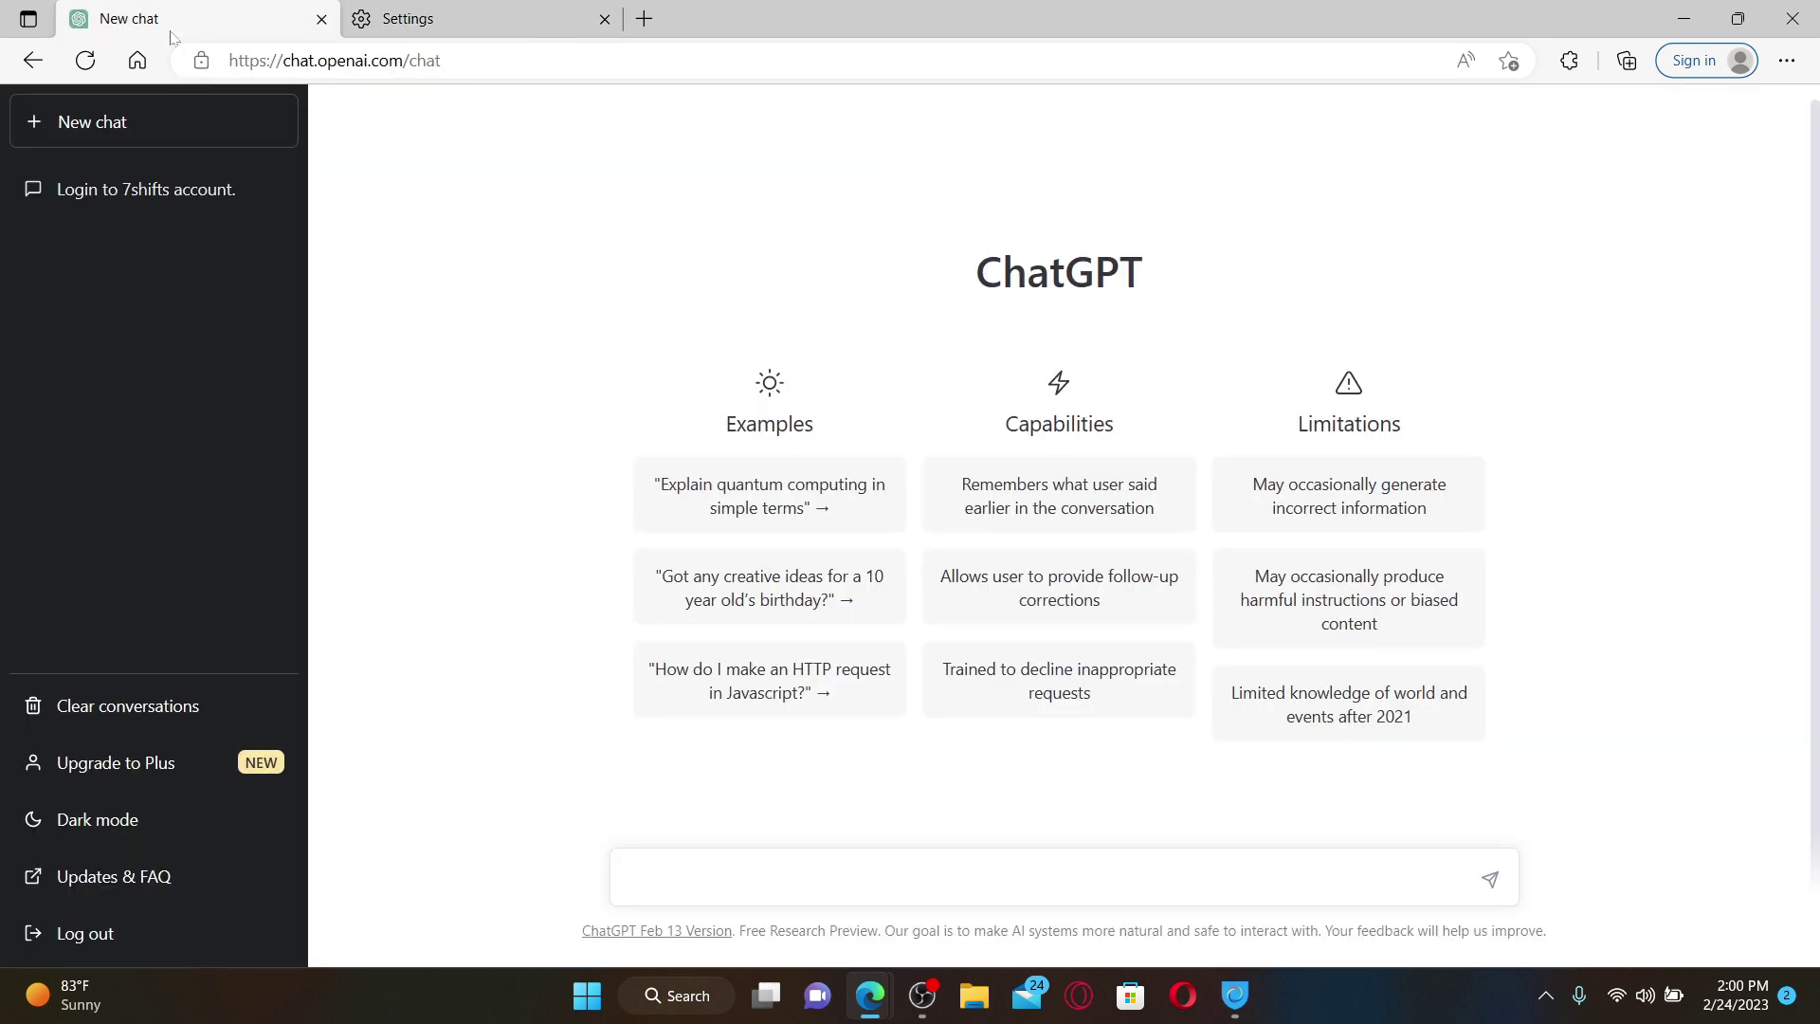
key(ctrl+l)
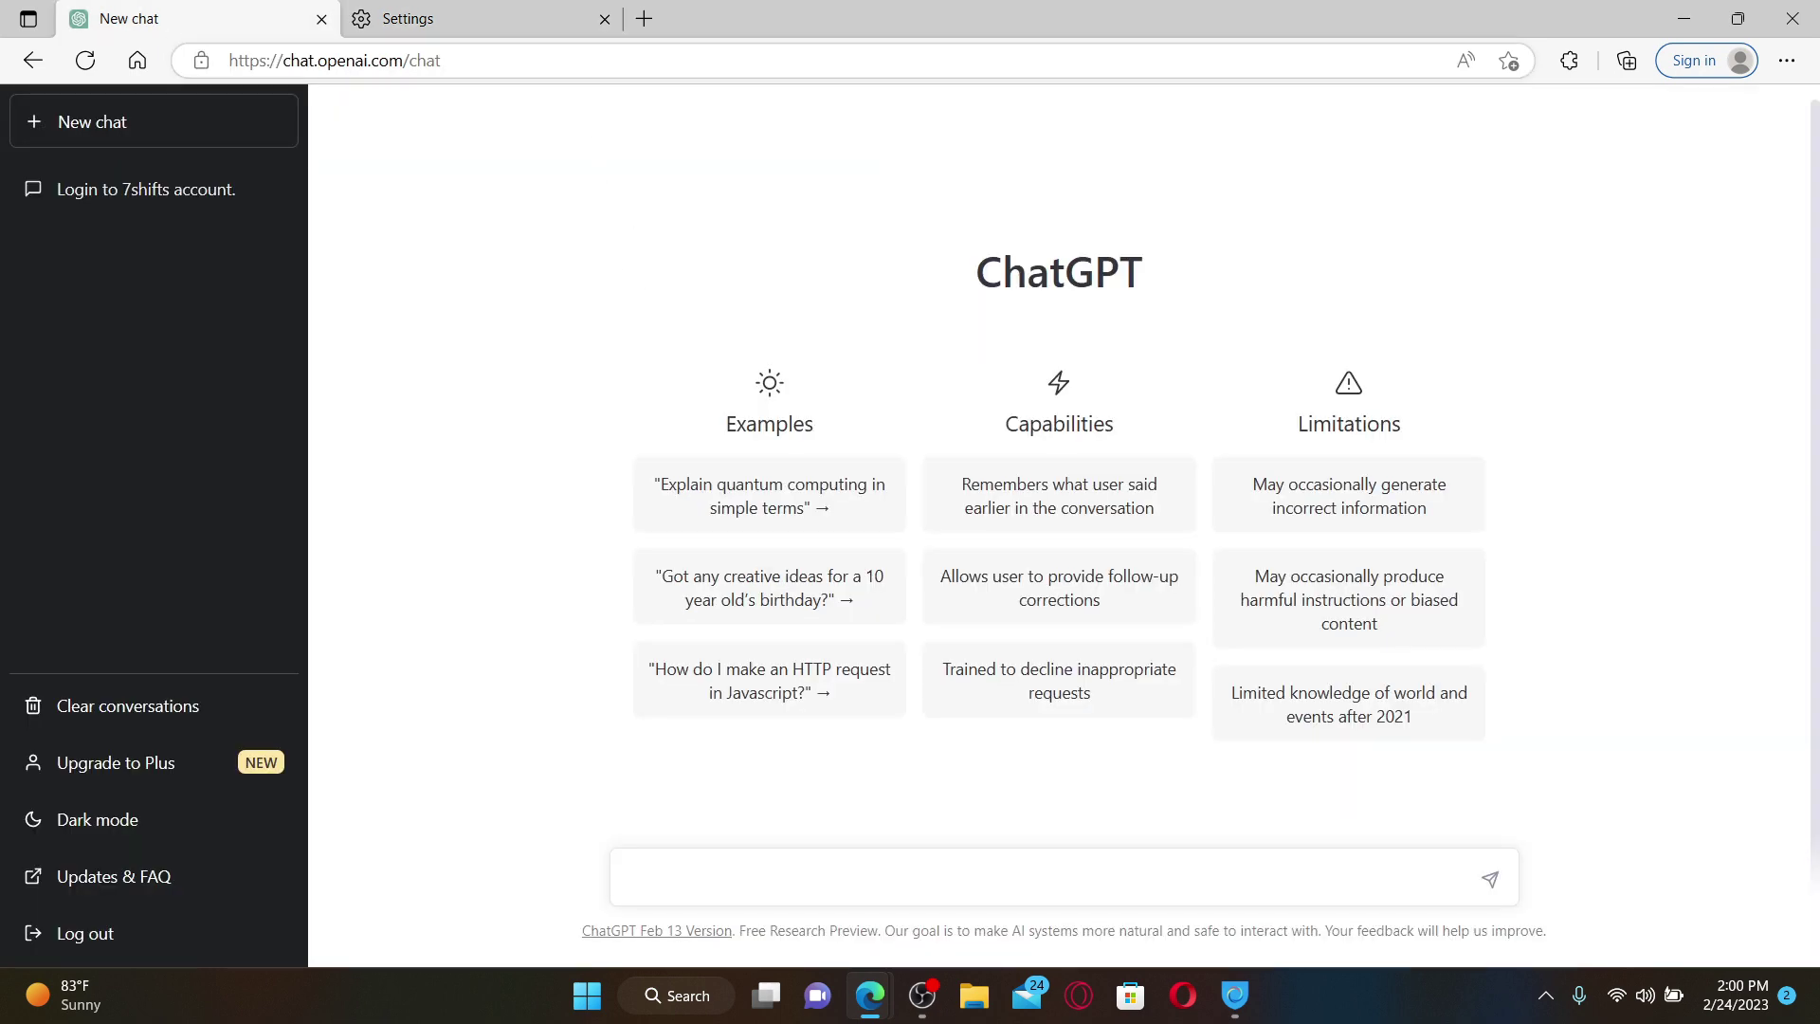
key(Return)
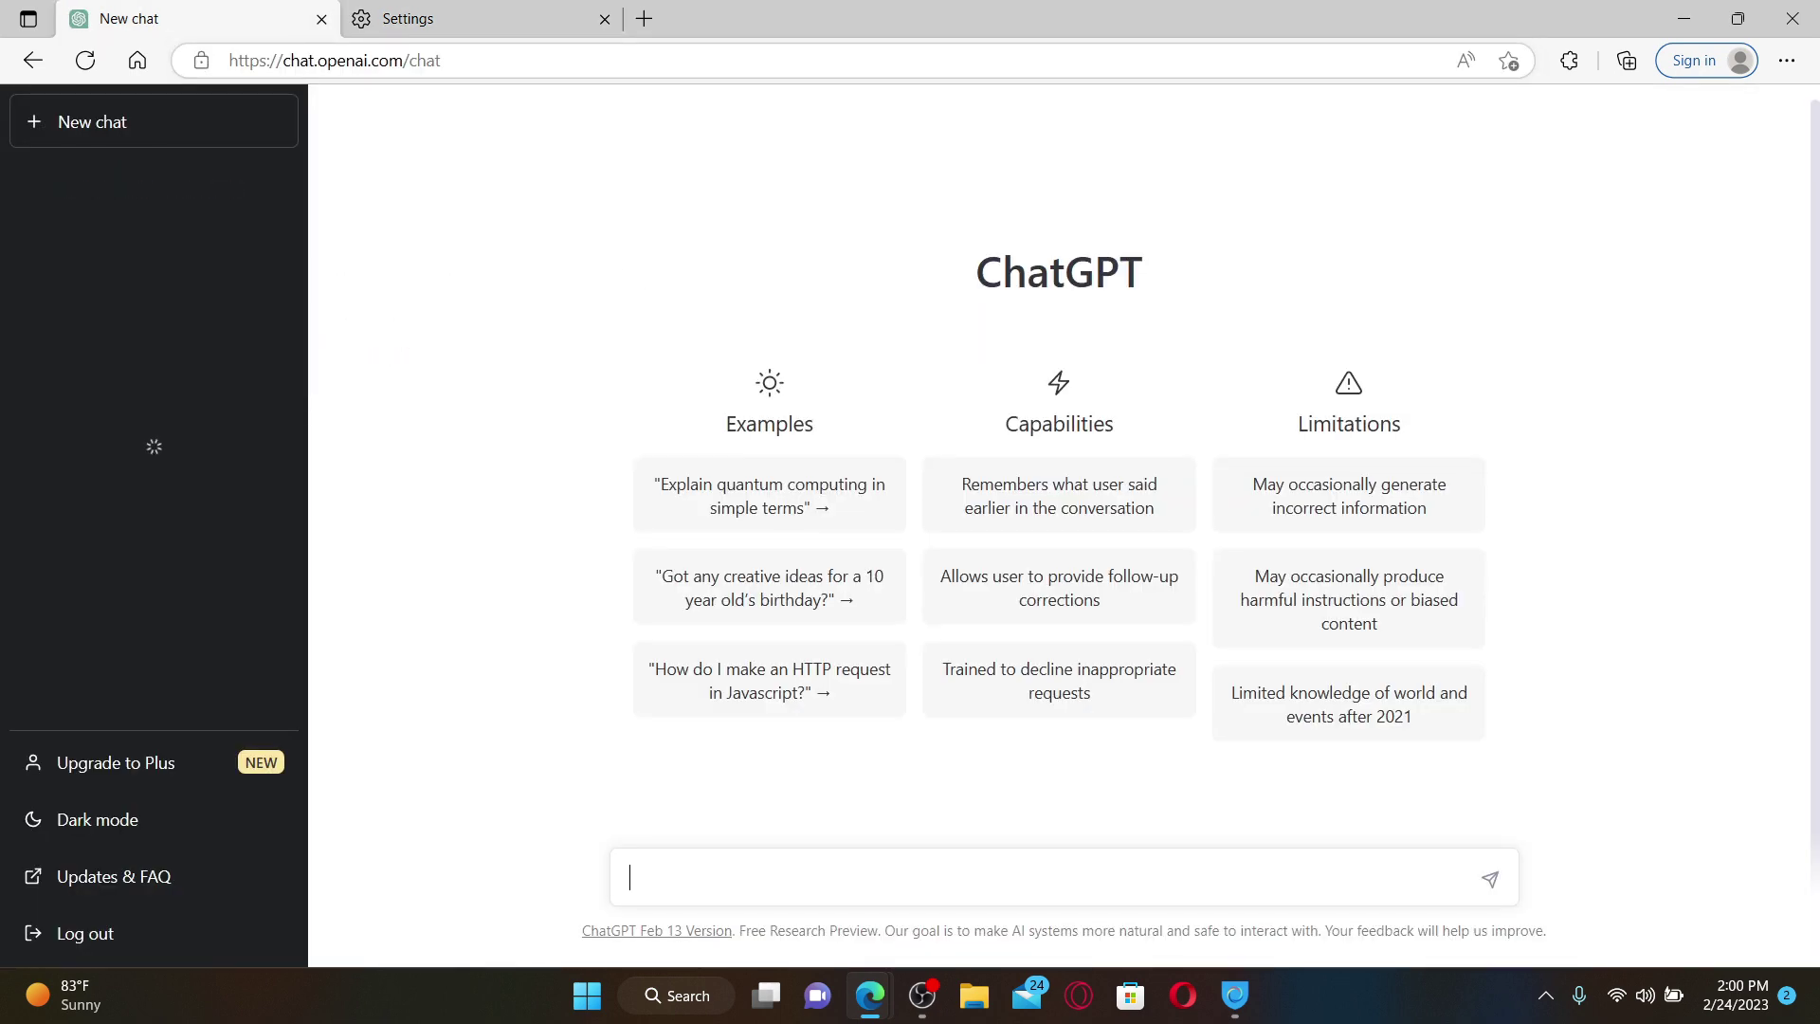
key(ctrl+Tab)
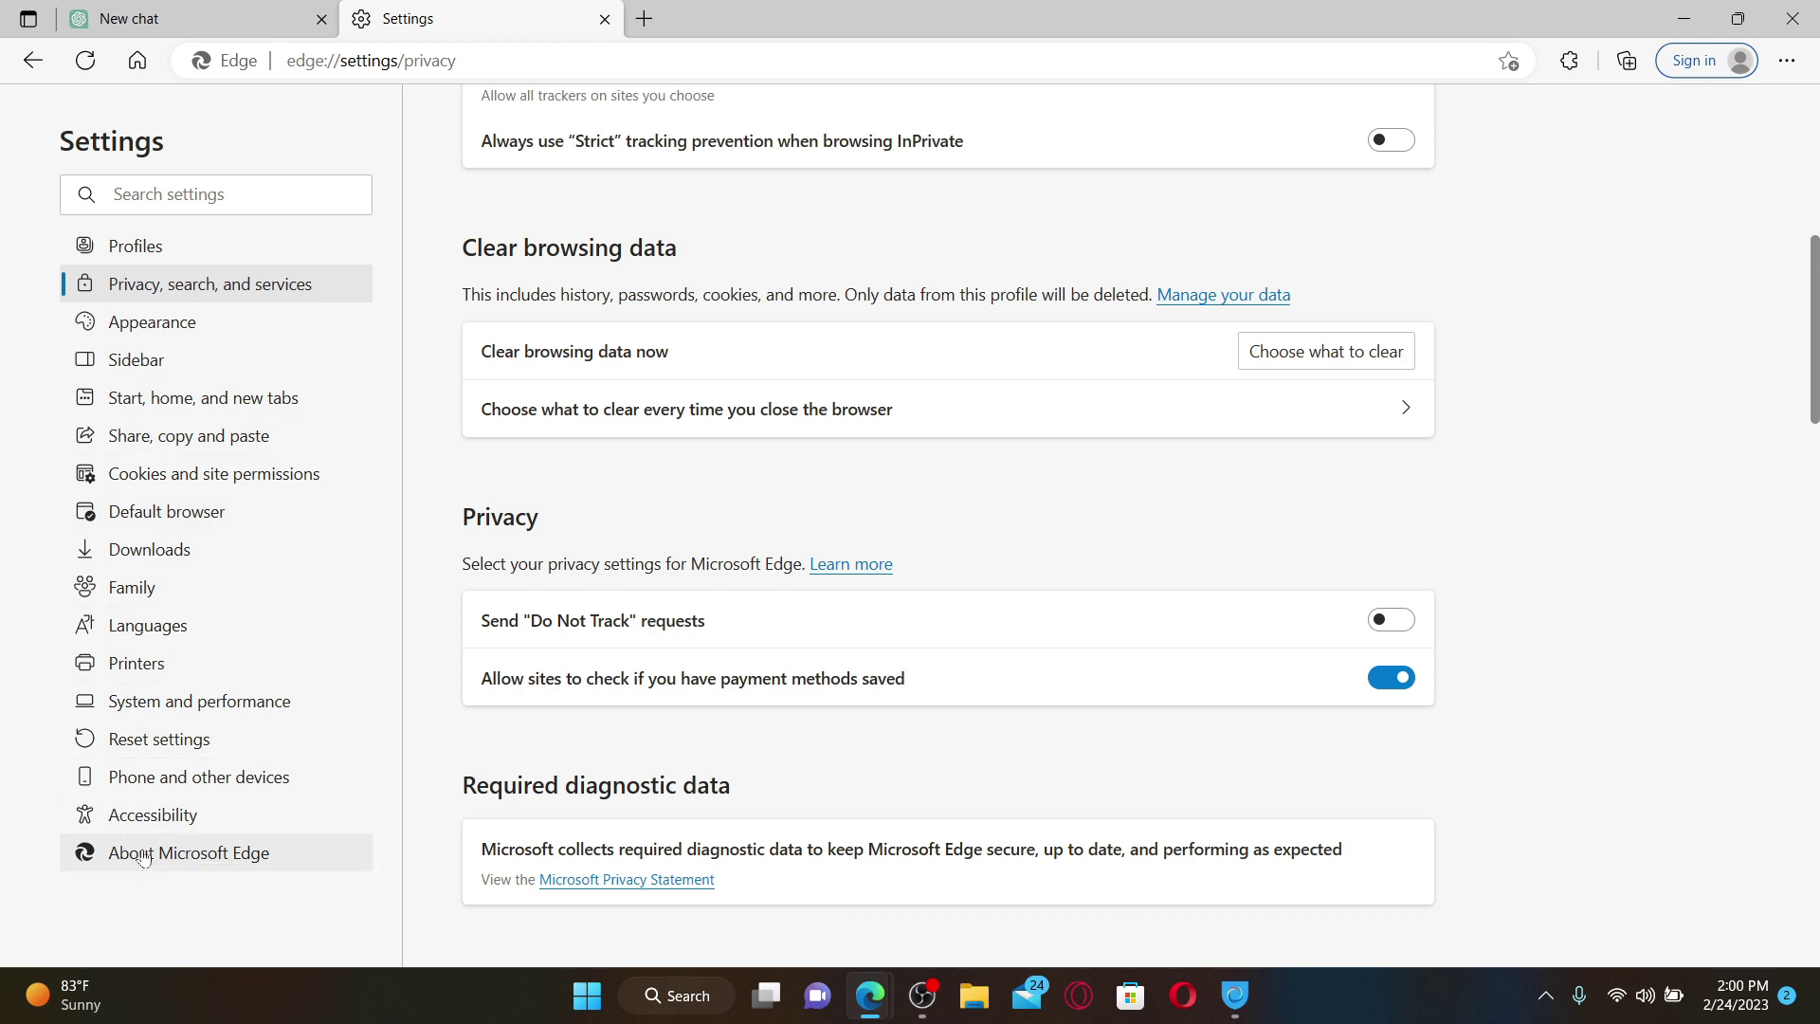
- Check for and install Edge updates under About Microsoft Edge, then return to the ChatGPT tab
click(183, 865)
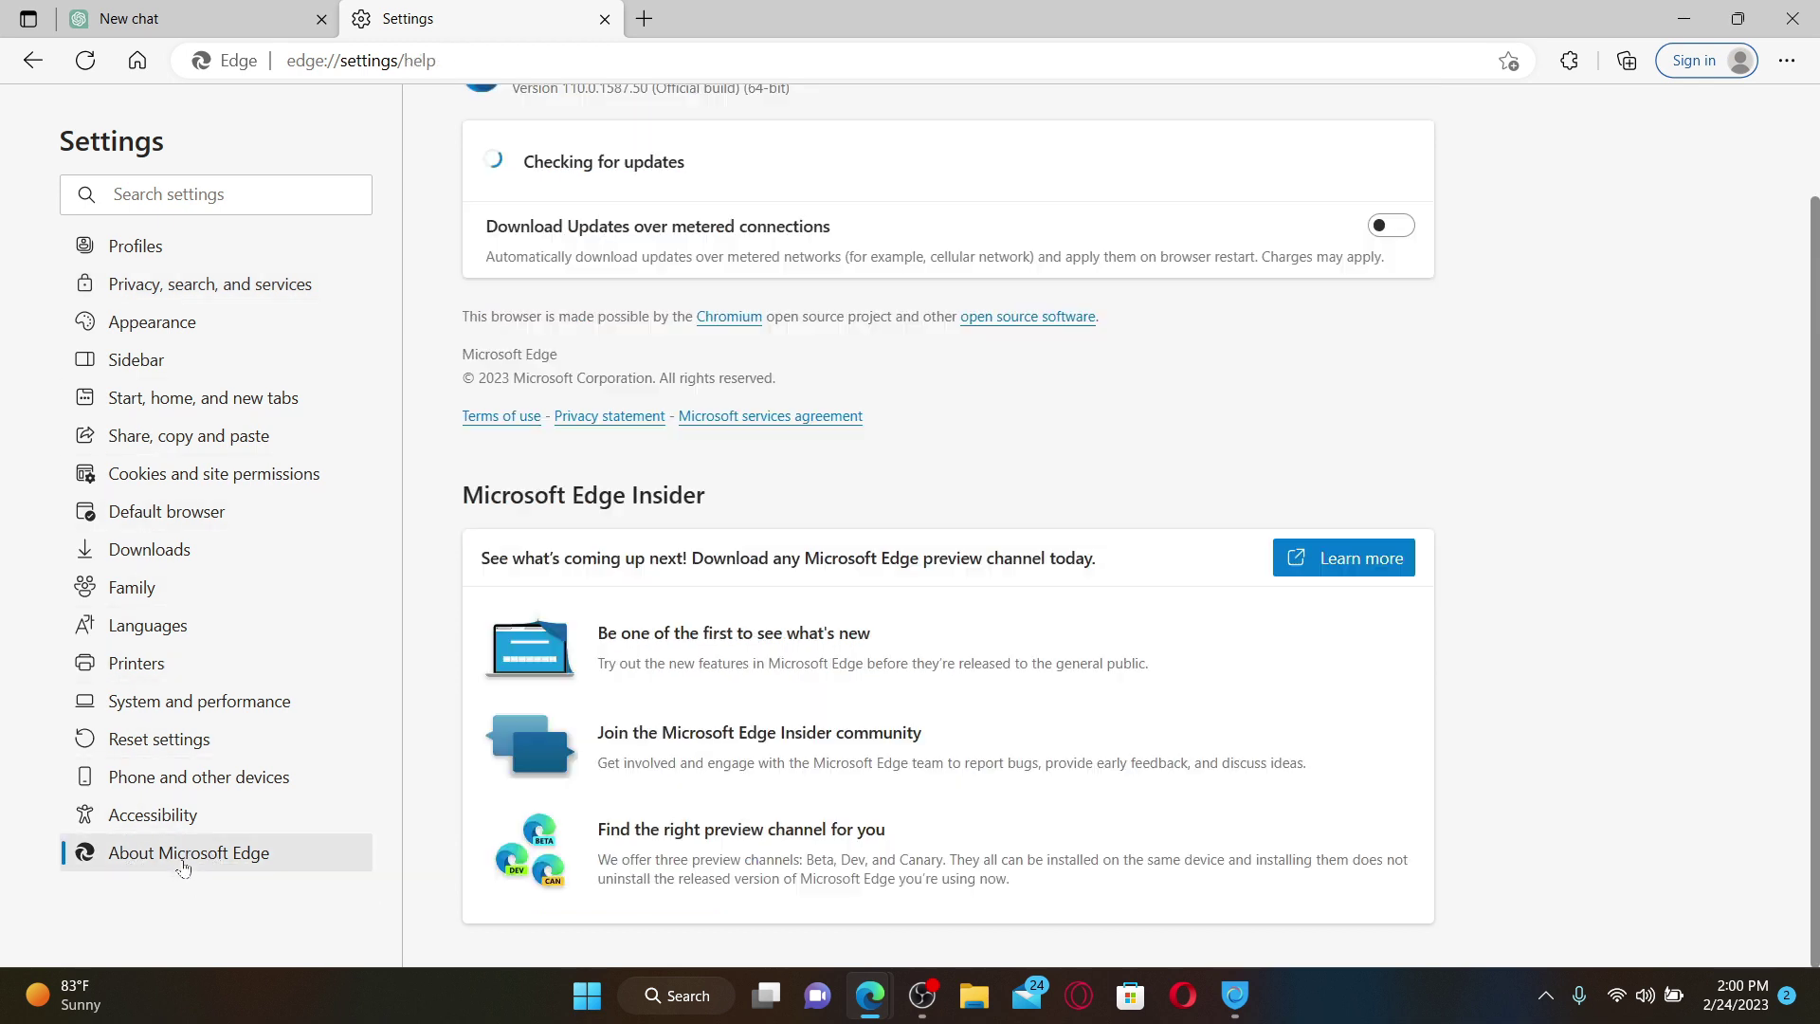
scroll(948, 517, up, 2)
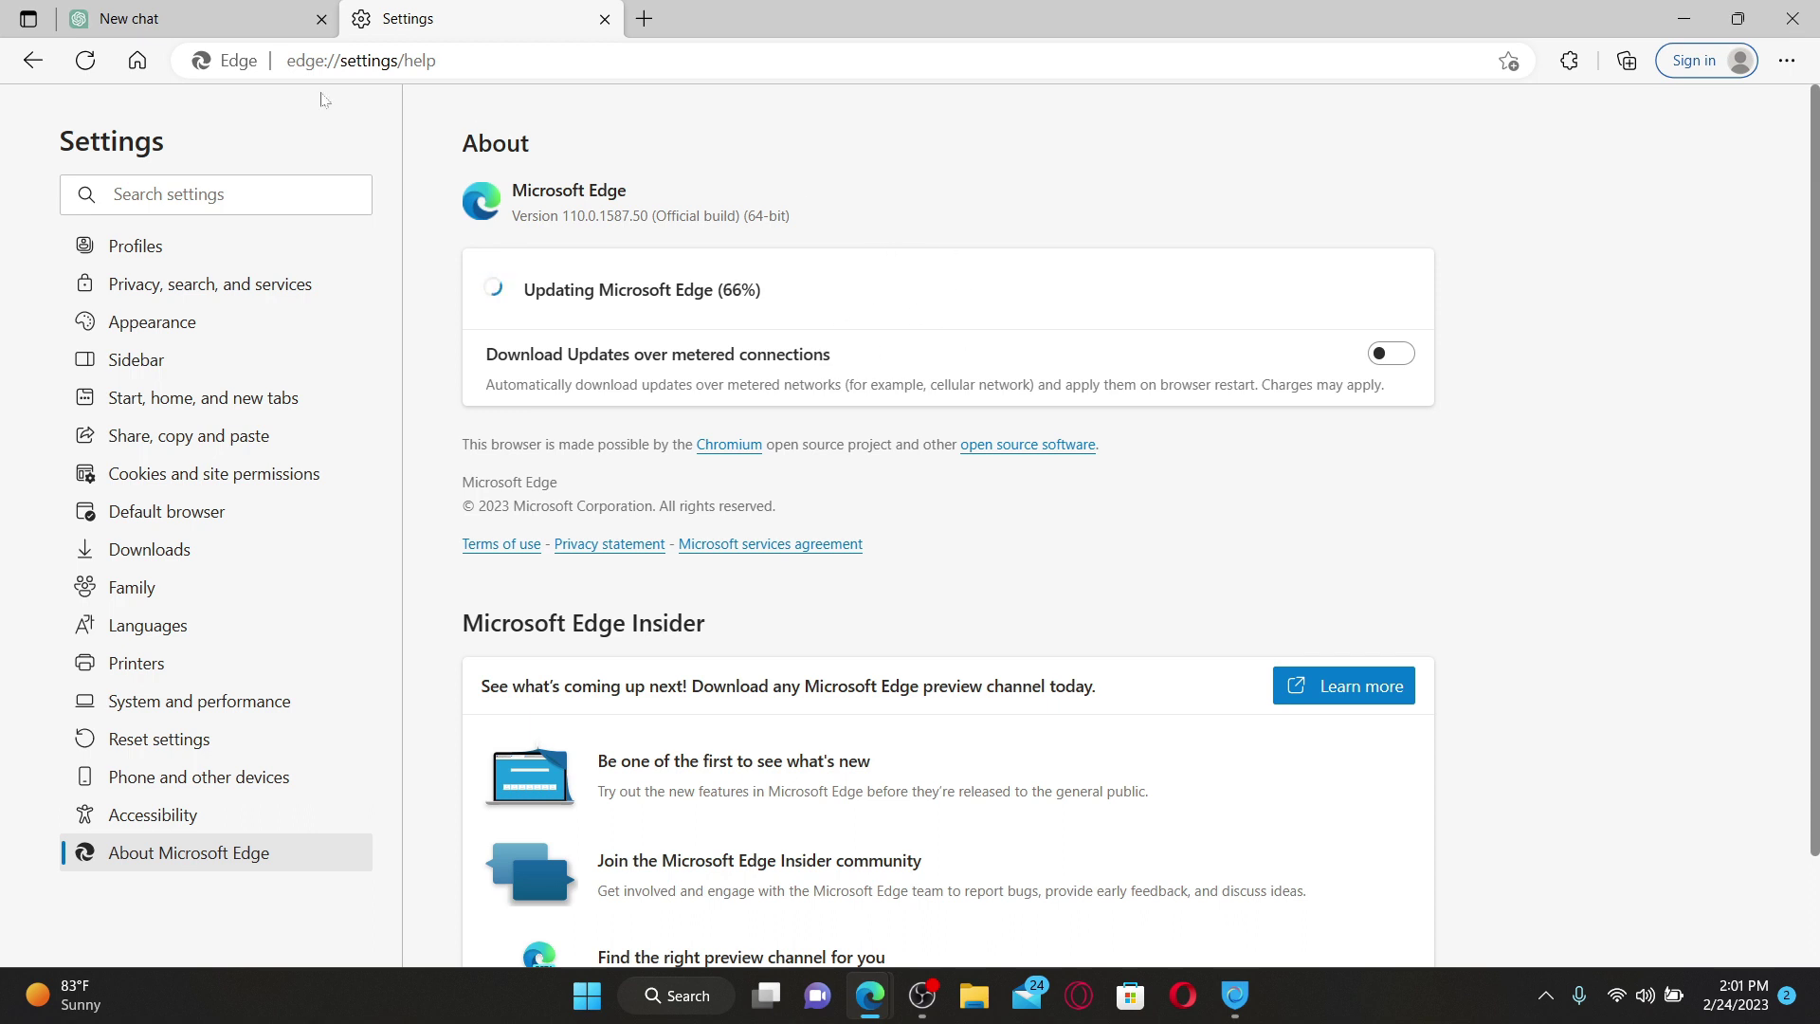
key(ctrl+Tab)
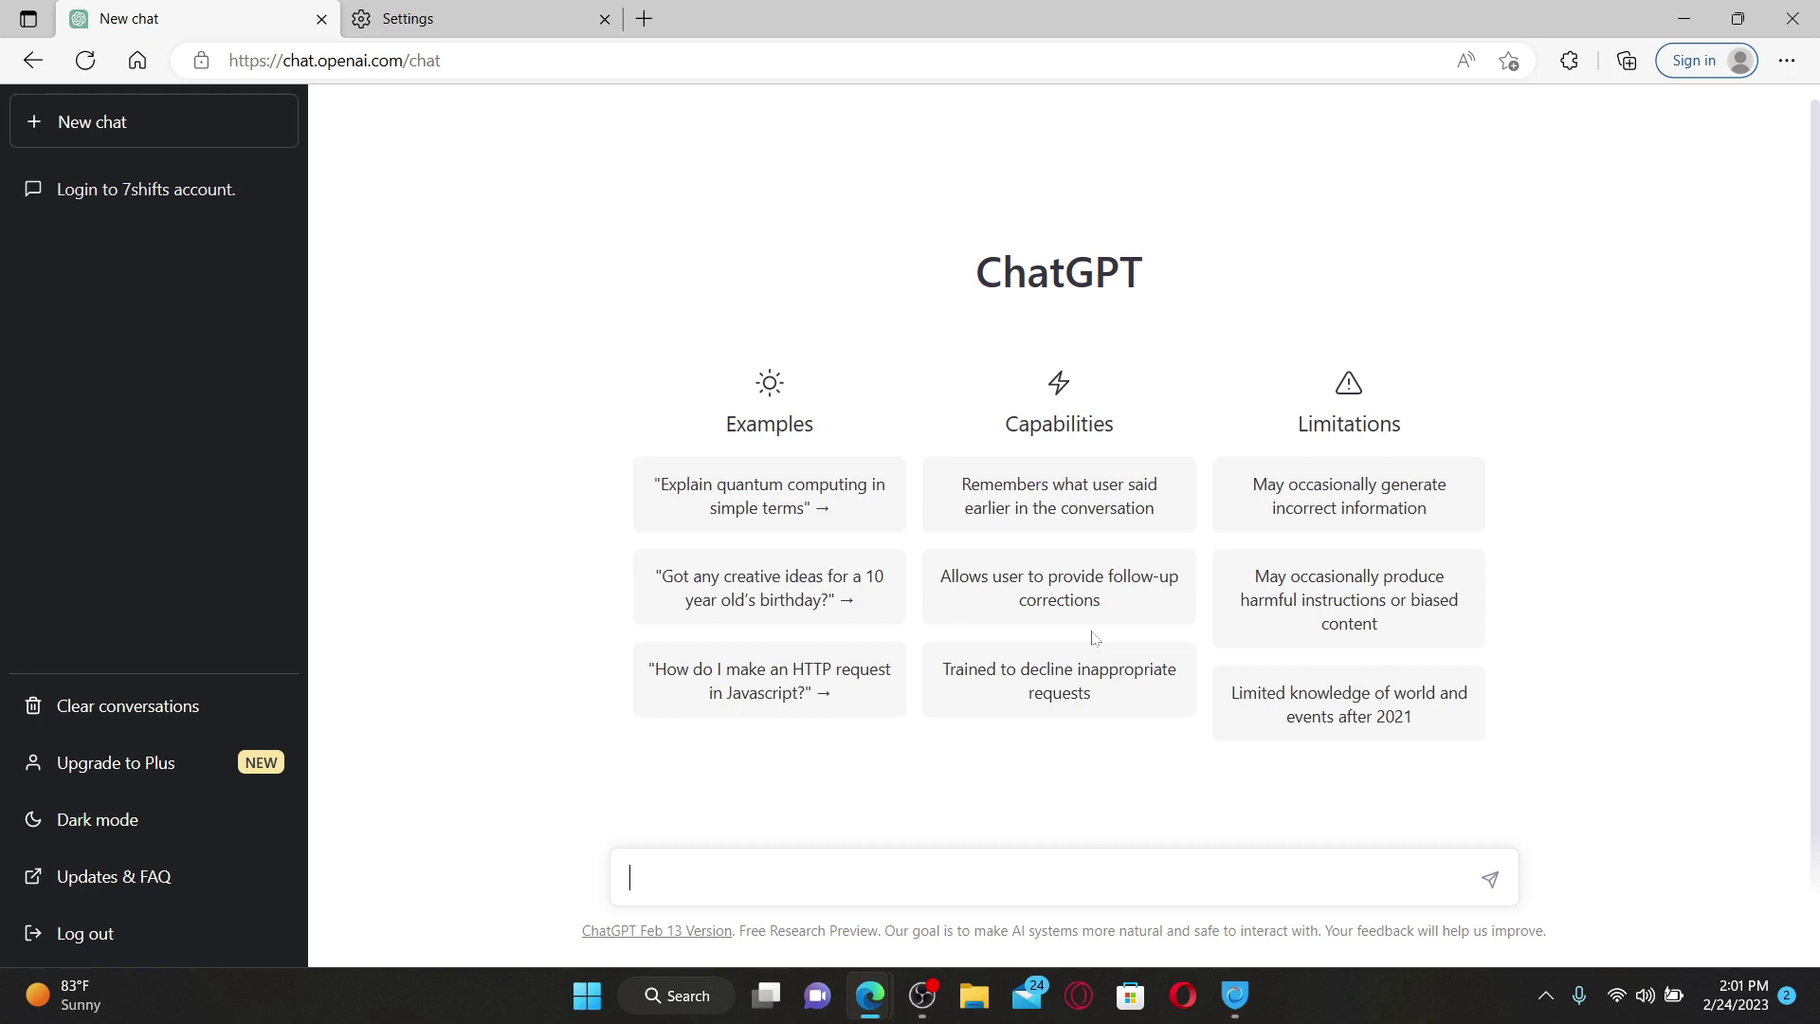
- Connect Hotspot Shield VPN from the taskbar and minimise Edge to show the desktop
click(1236, 998)
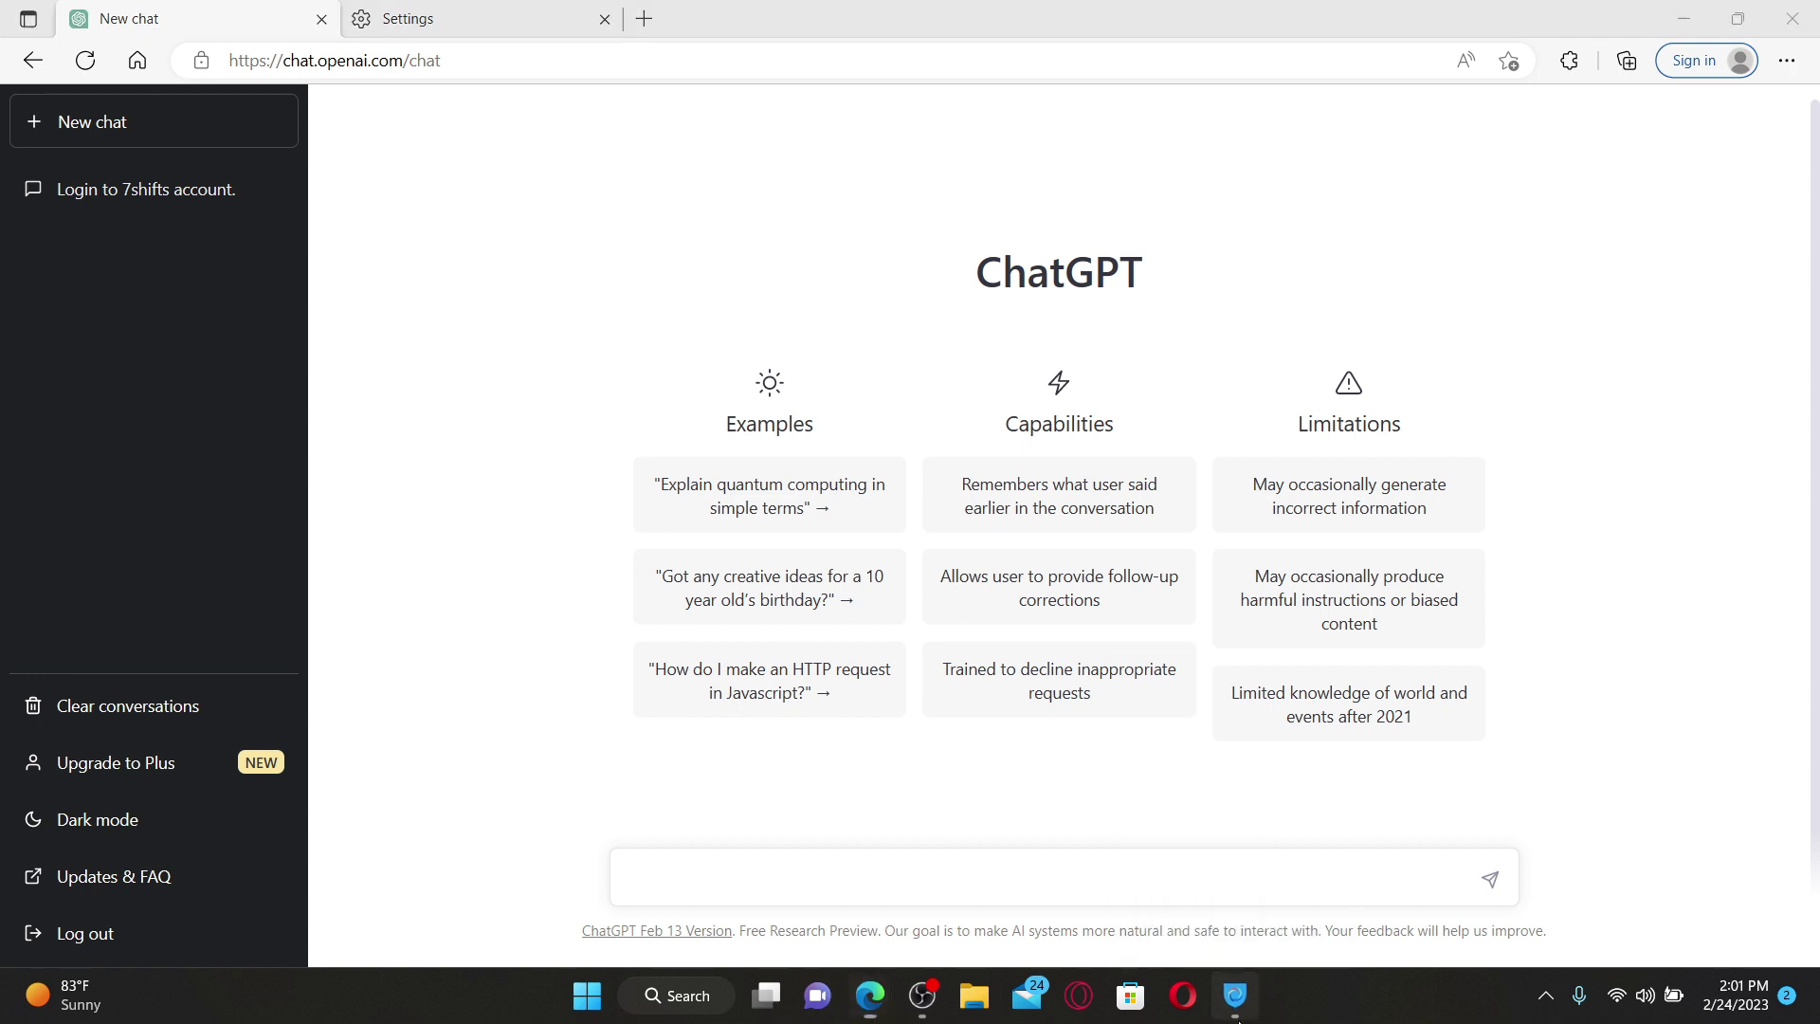
click(809, 458)
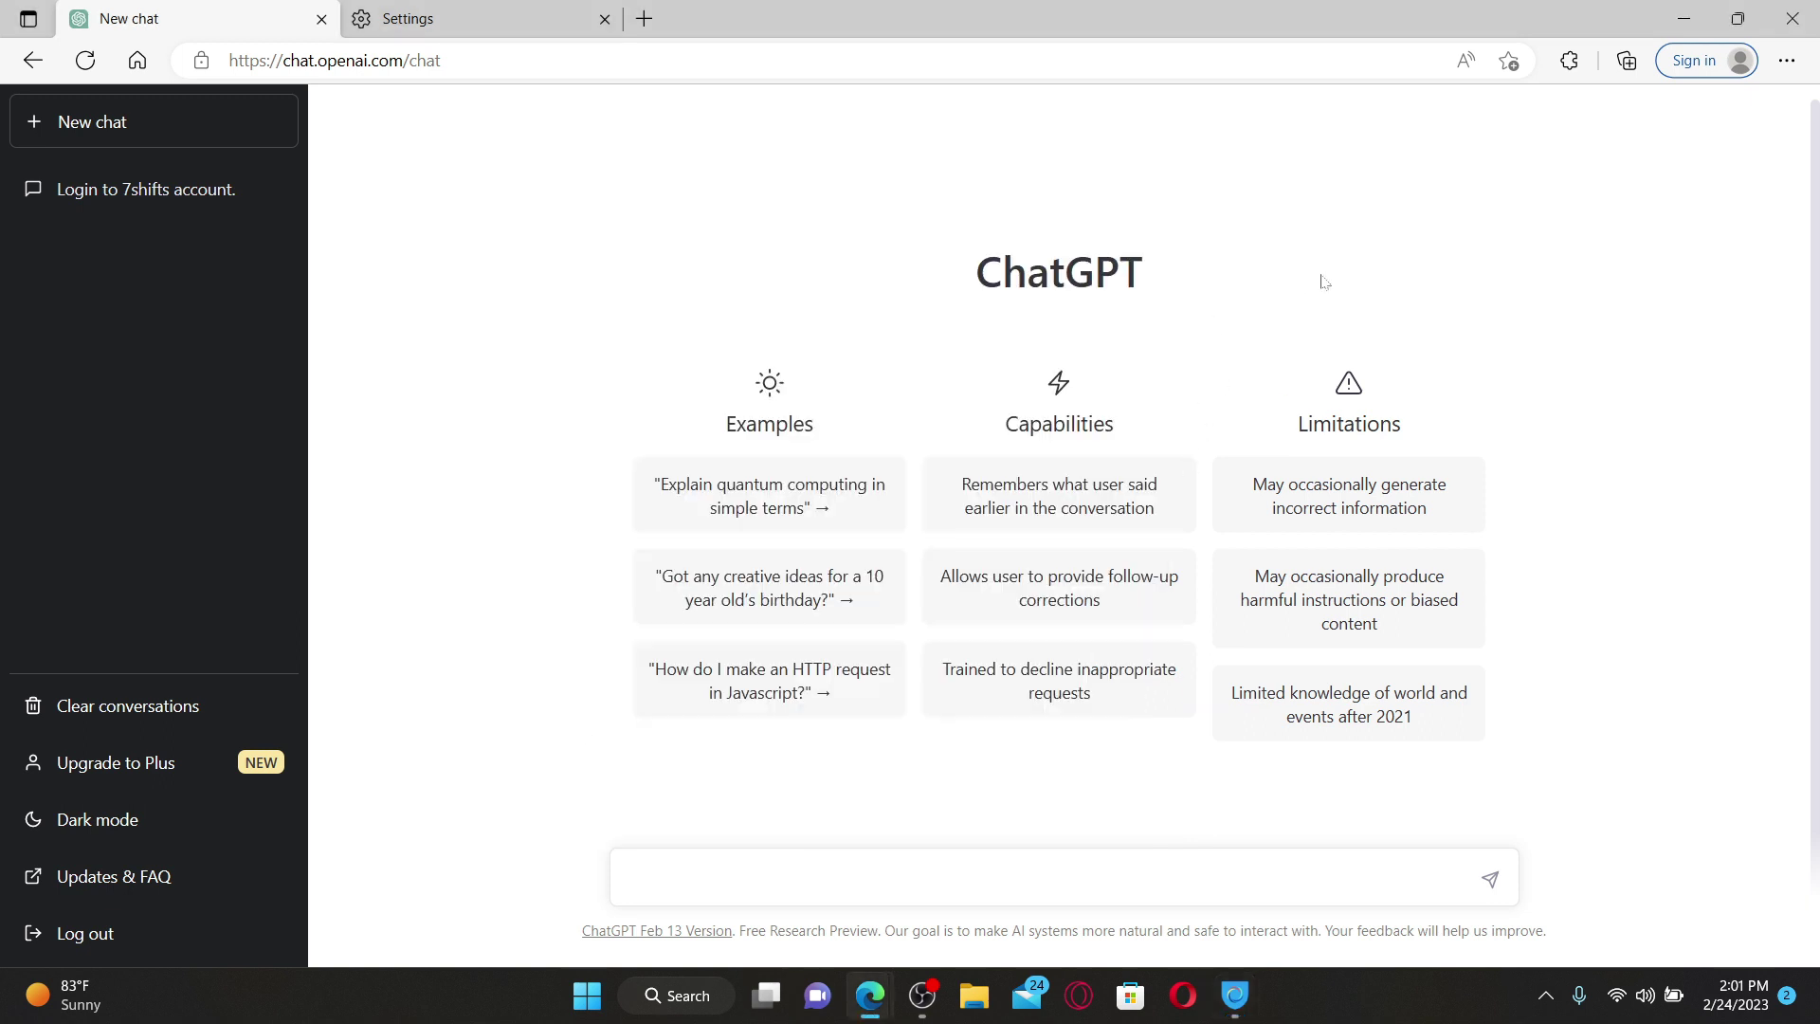
click(1684, 18)
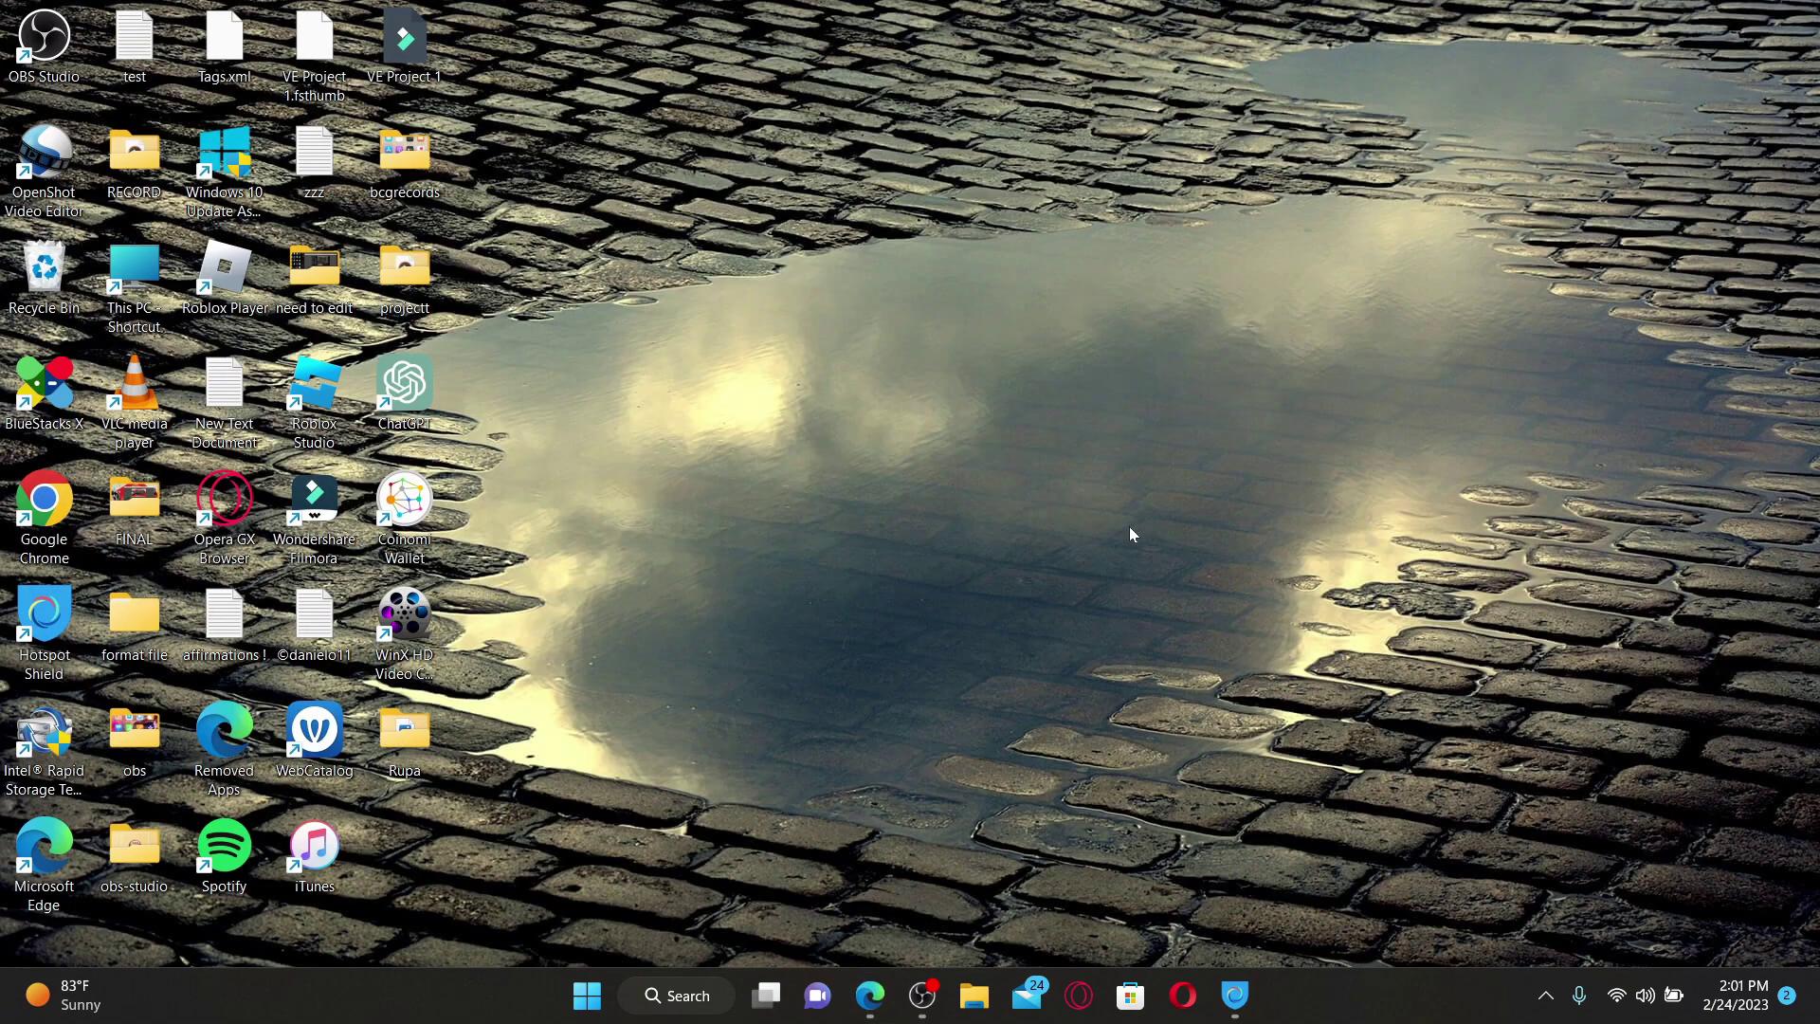